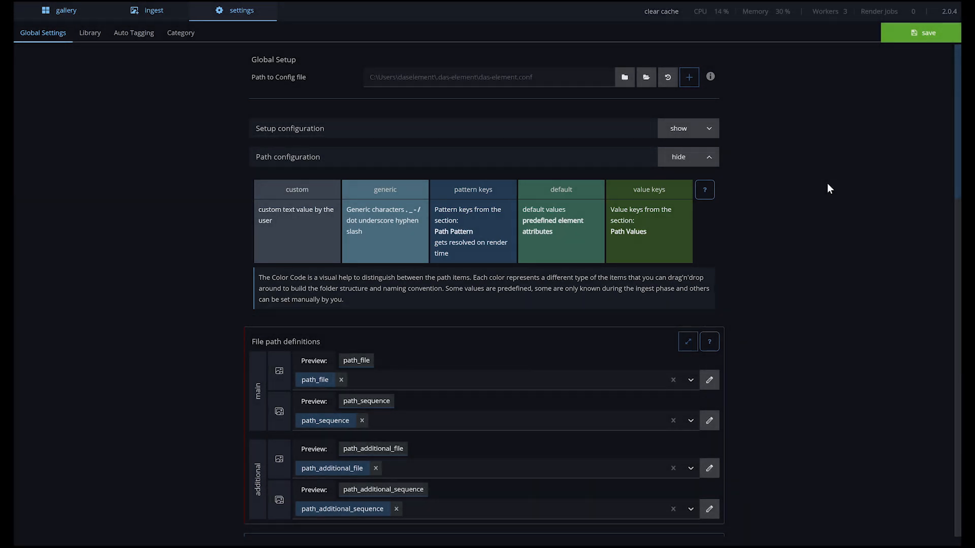
# - Collapse the colour-code explanations in the path configuration and expand the Path Patterns section to full width
pyautogui.click(702, 195)
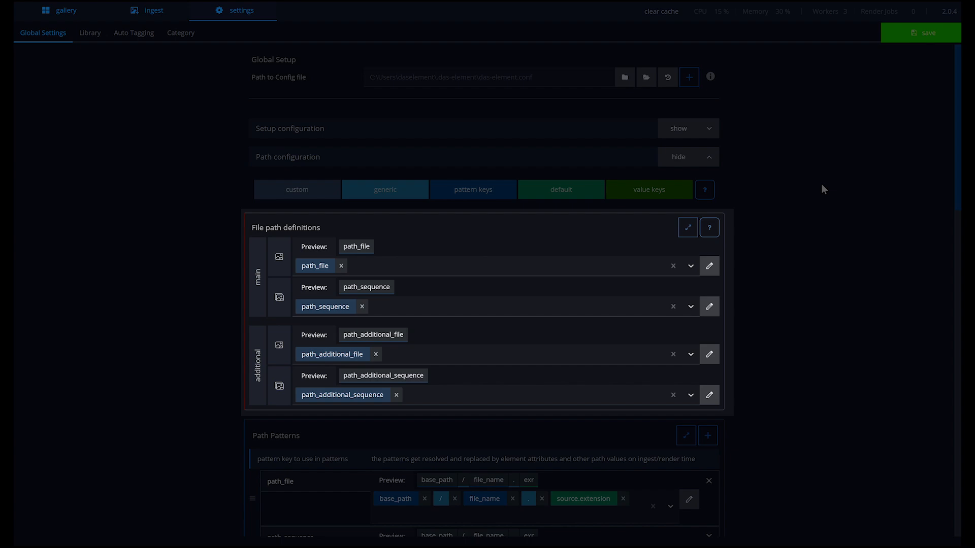
pyautogui.scroll(-3, 955, 175)
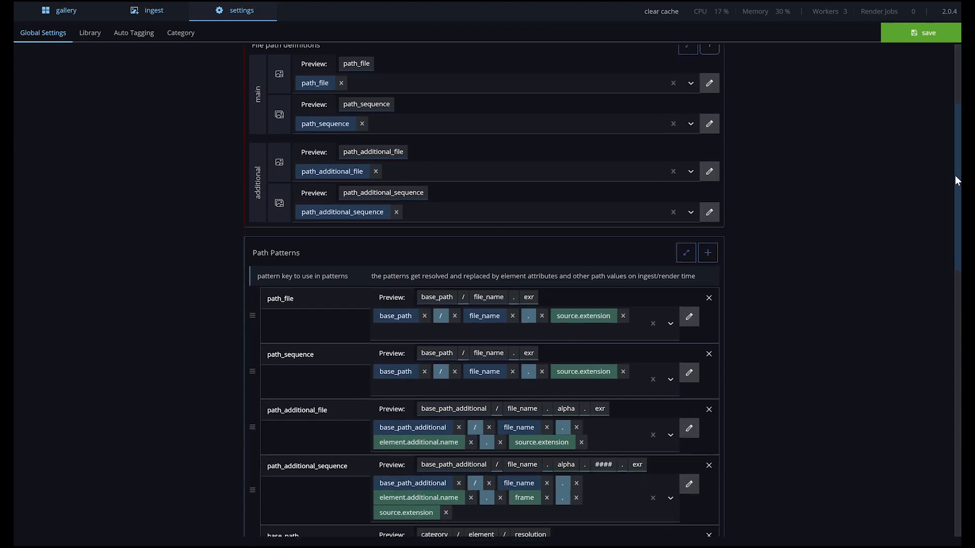
pyautogui.moveTo(954, 176); pyautogui.dragTo(950, 236)
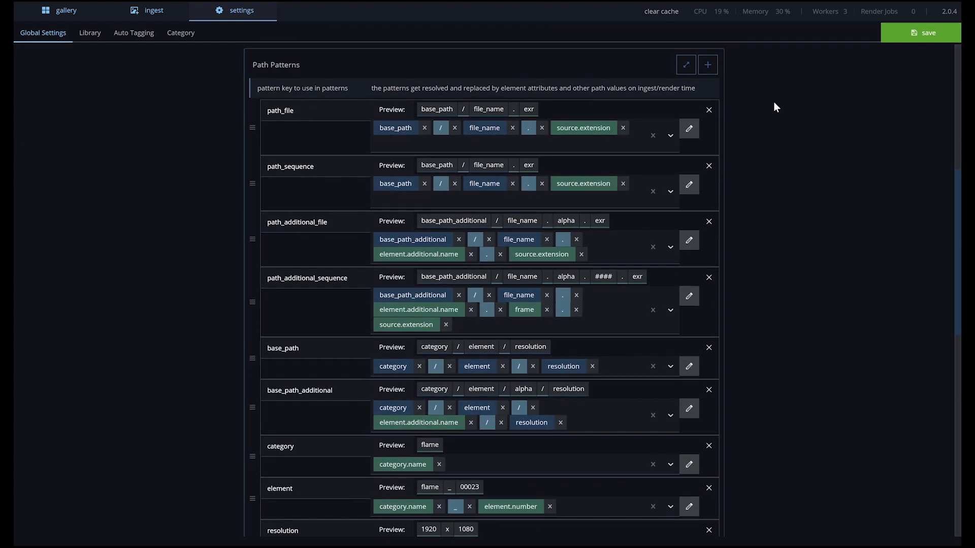
pyautogui.click(686, 64)
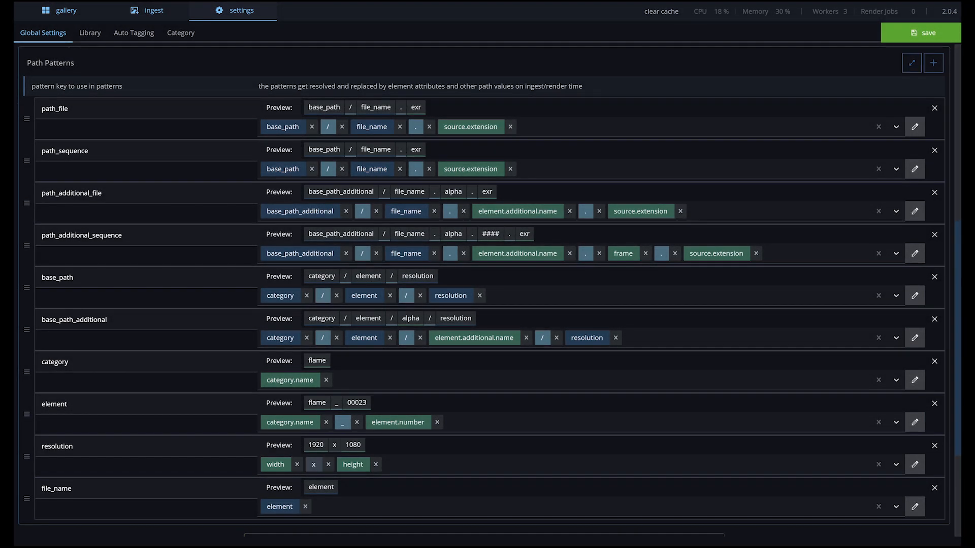
# - Examine the generic, pattern and default items offered for the resolution path pattern
pyautogui.scroll(-1, 485, 291)
pyautogui.scroll(-3, 485, 291)
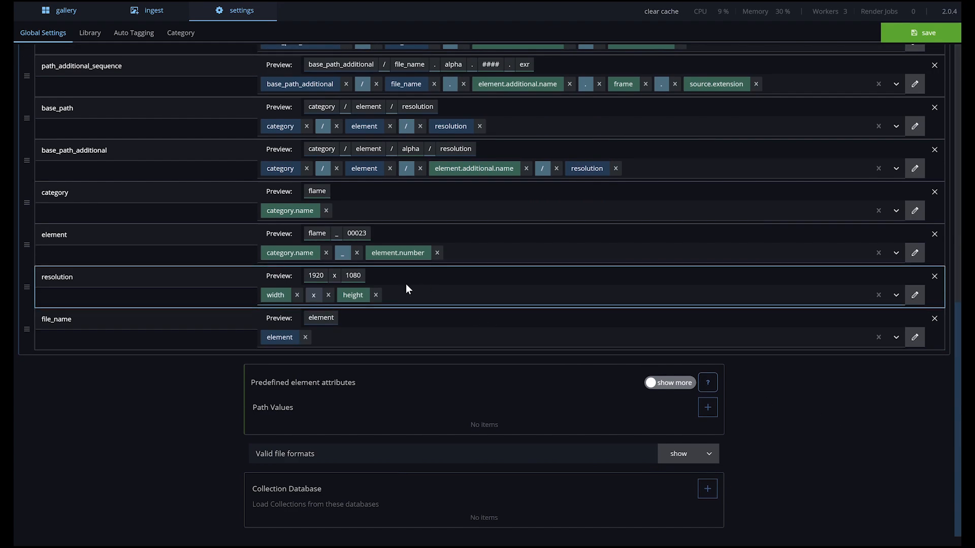
pyautogui.click(397, 299)
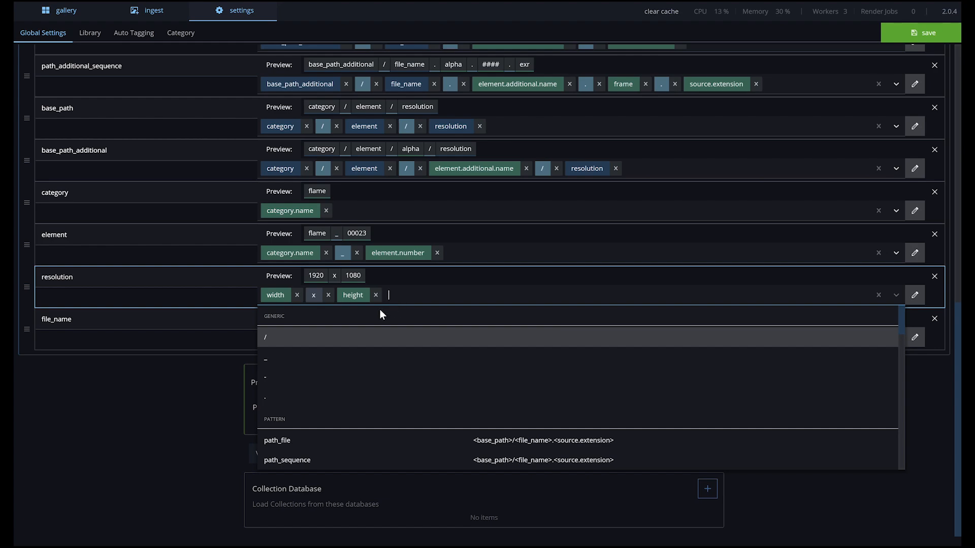
pyautogui.click(342, 319)
pyautogui.click(344, 342)
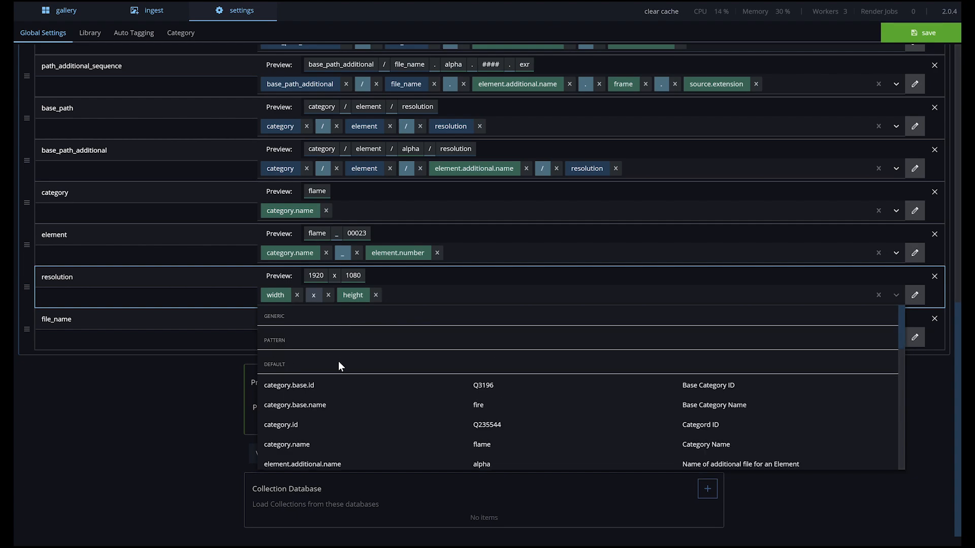
pyautogui.click(338, 363)
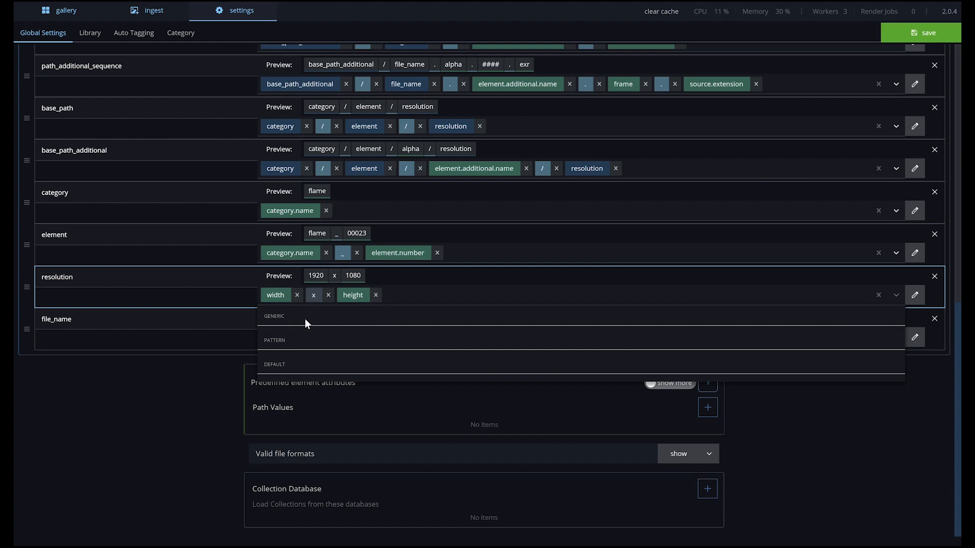
pyautogui.click(302, 345)
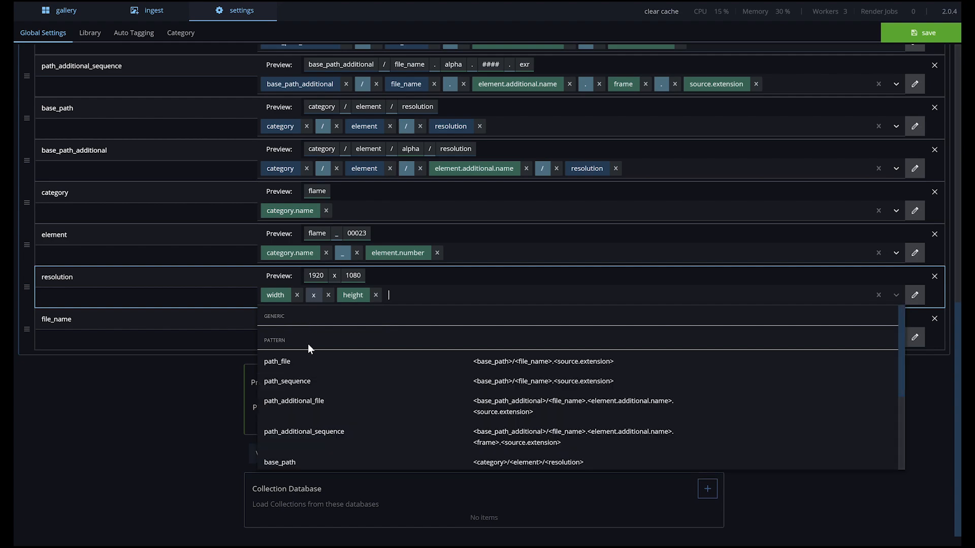
pyautogui.scroll(-3, 308, 344)
pyautogui.scroll(3, 308, 344)
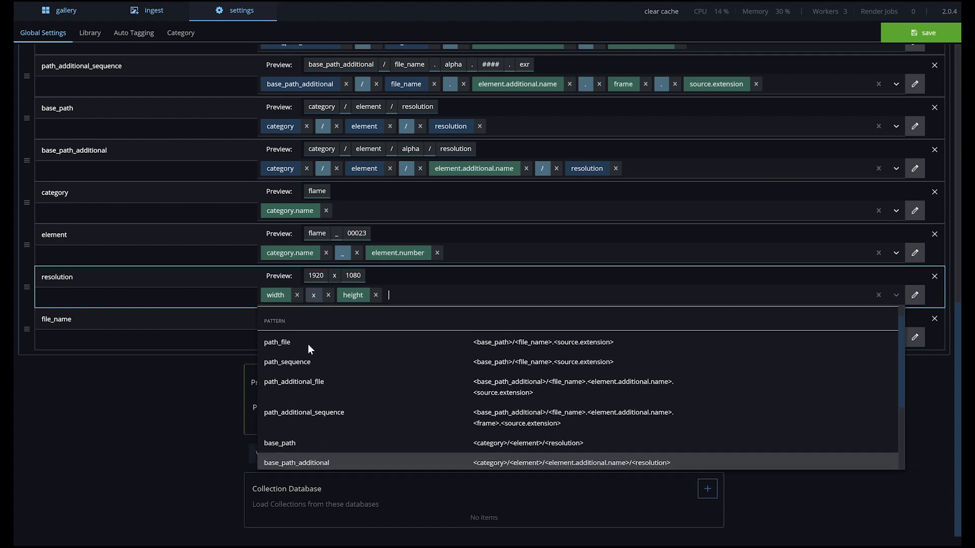
pyautogui.click(308, 345)
pyautogui.click(303, 365)
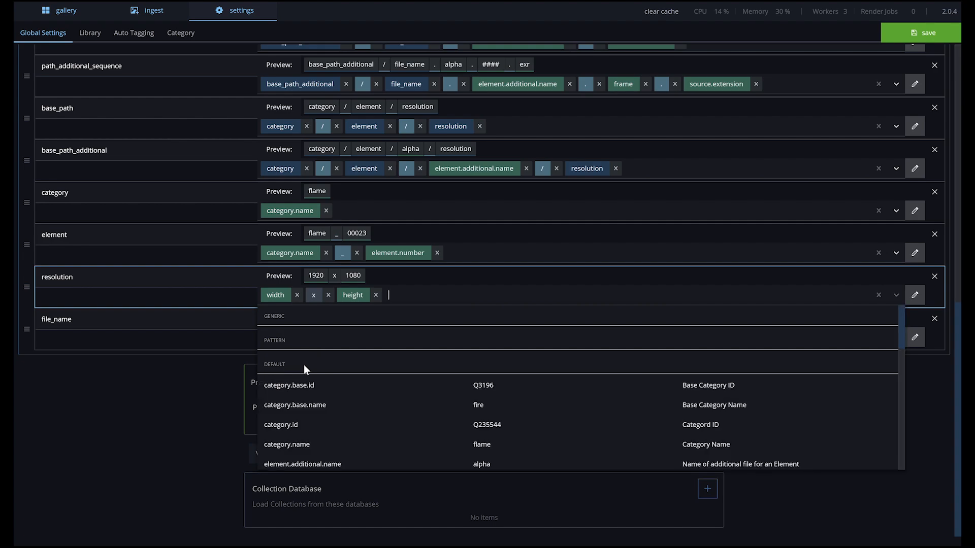
pyautogui.scroll(-2, 553, 397)
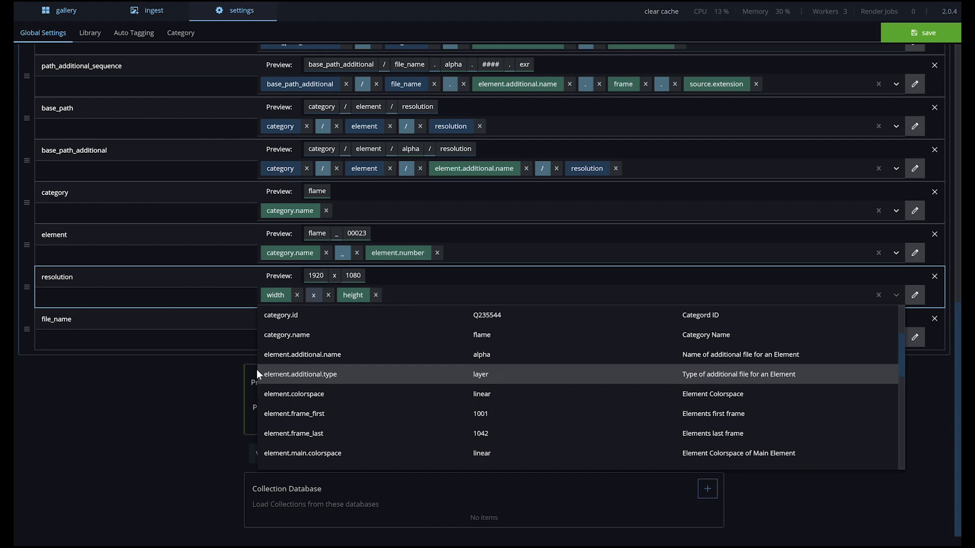
pyautogui.click(182, 393)
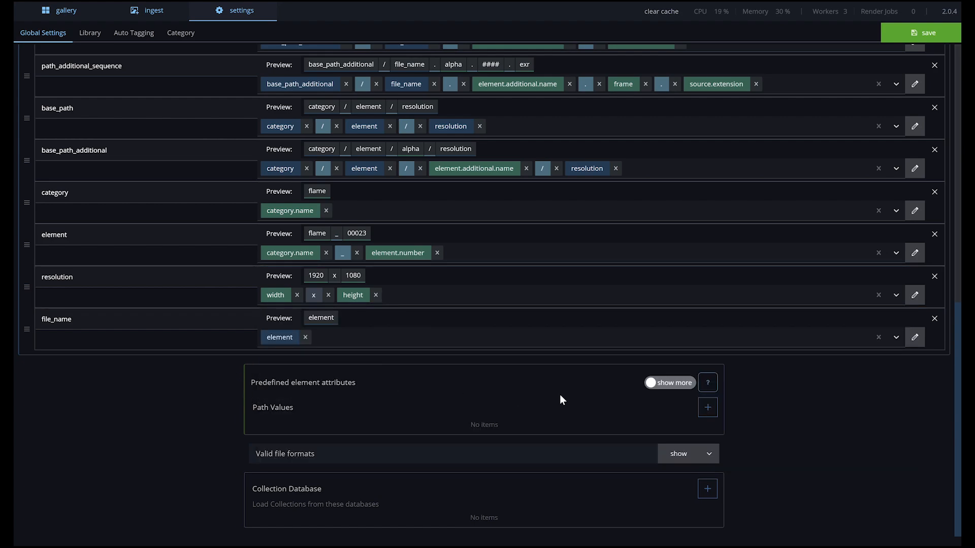
# - Show the full list of predefined element attributes, review its example values and reserved keywords, and collapse it again
pyautogui.click(672, 386)
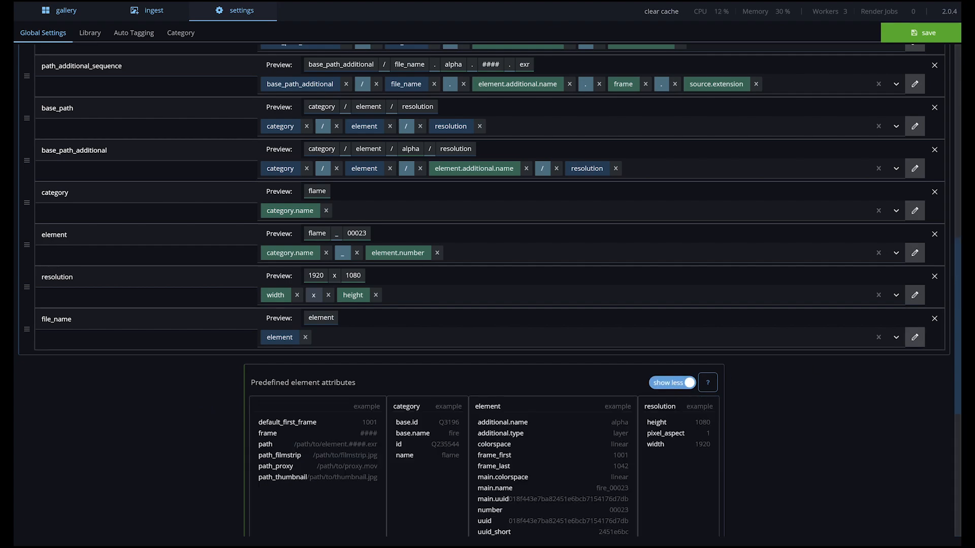
pyautogui.scroll(-6, 959, 280)
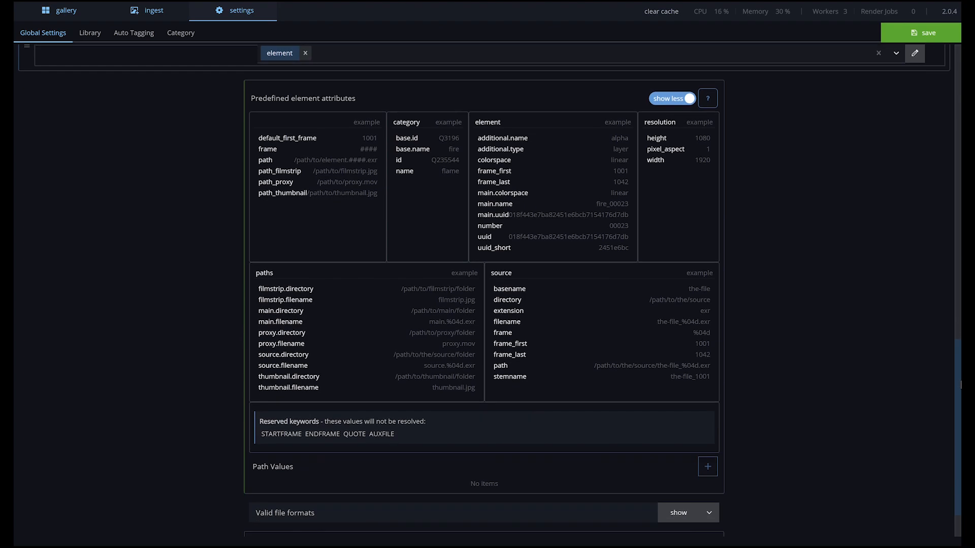
pyautogui.moveTo(958, 401); pyautogui.dragTo(959, 396)
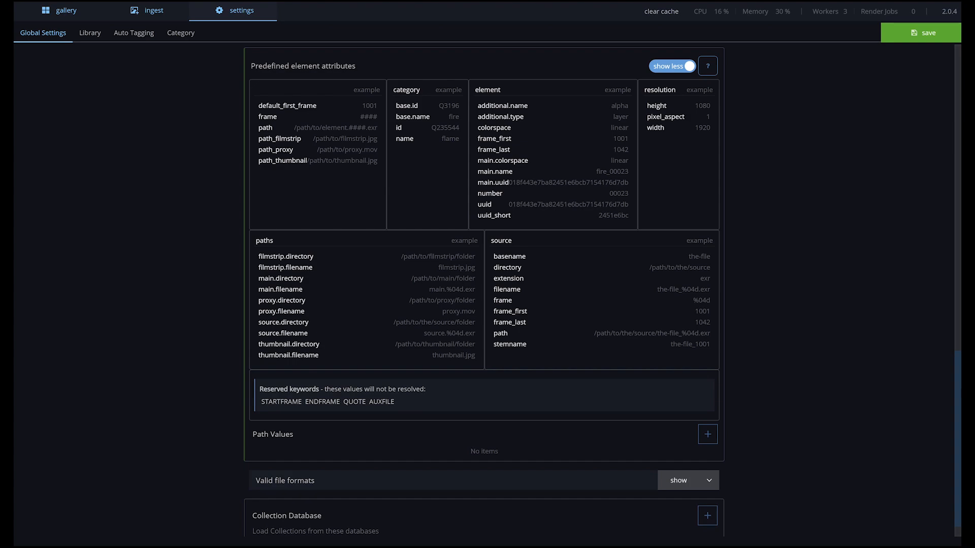
pyautogui.scroll(1, 671, 111)
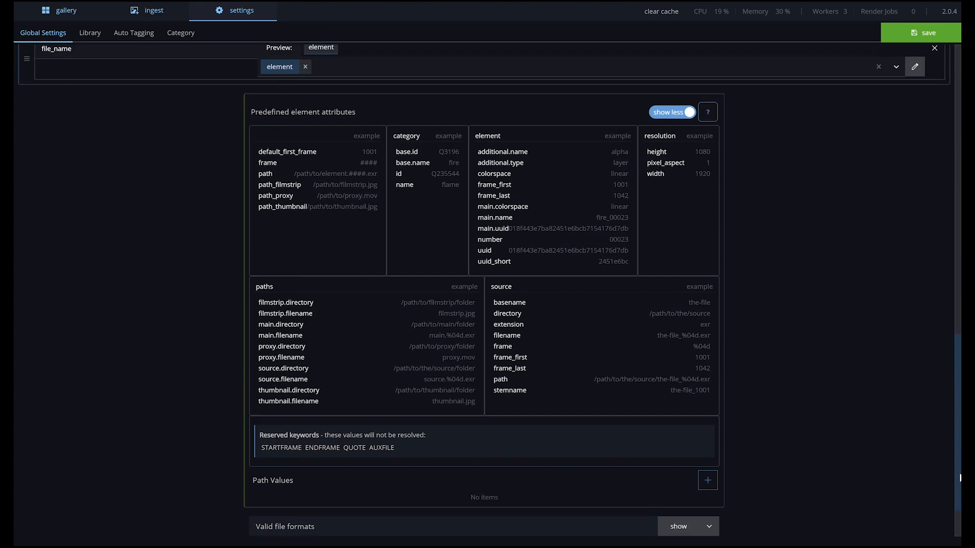
pyautogui.click(671, 111)
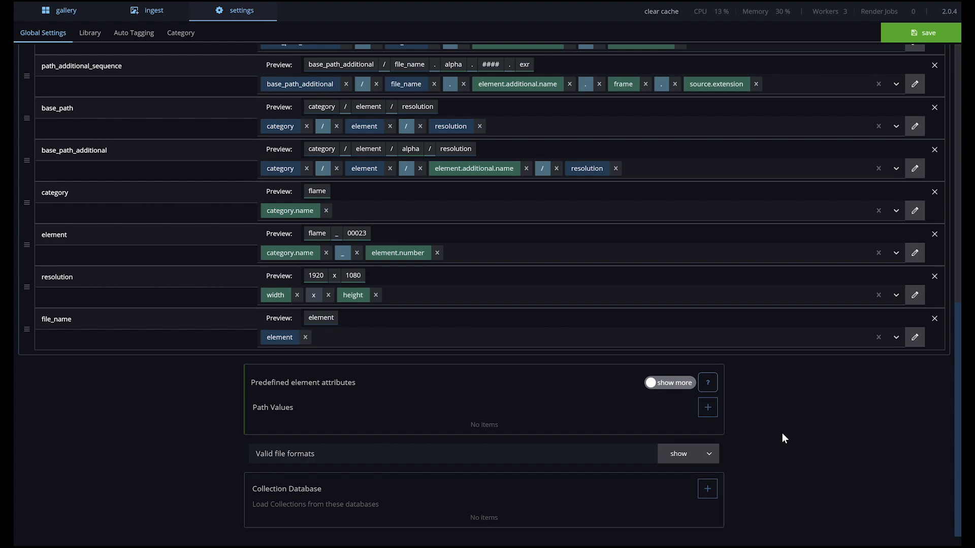
# - Add a path value with the key resolution_type and the value main
pyautogui.click(707, 407)
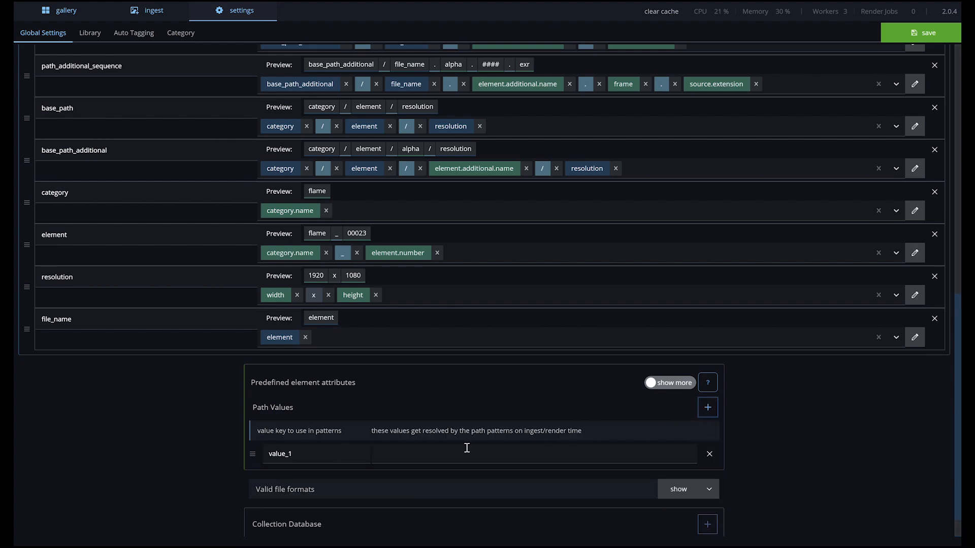
pyautogui.moveTo(322, 452); pyautogui.dragTo(253, 458)
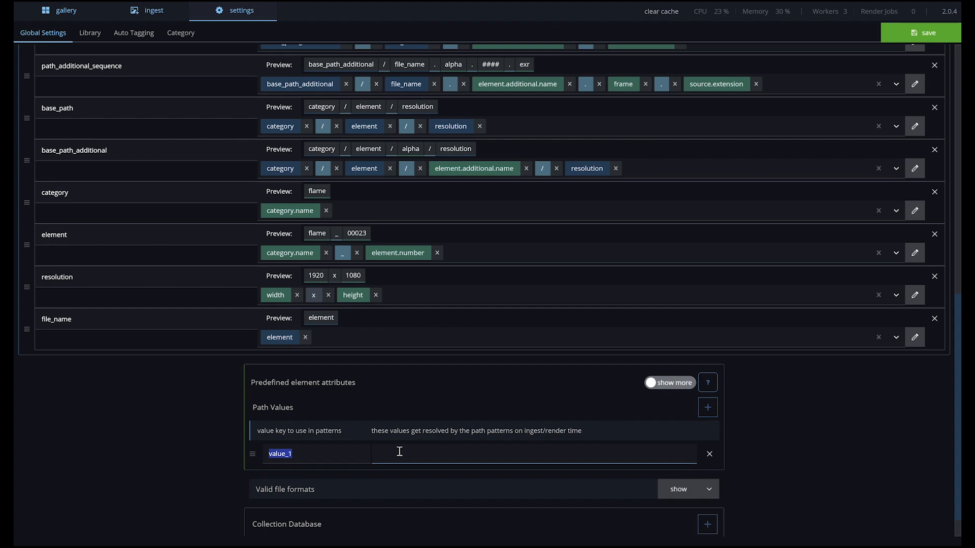
pyautogui.write('resolution_type')
pyautogui.click(400, 452)
pyautogui.write('main')
pyautogui.click(751, 451)
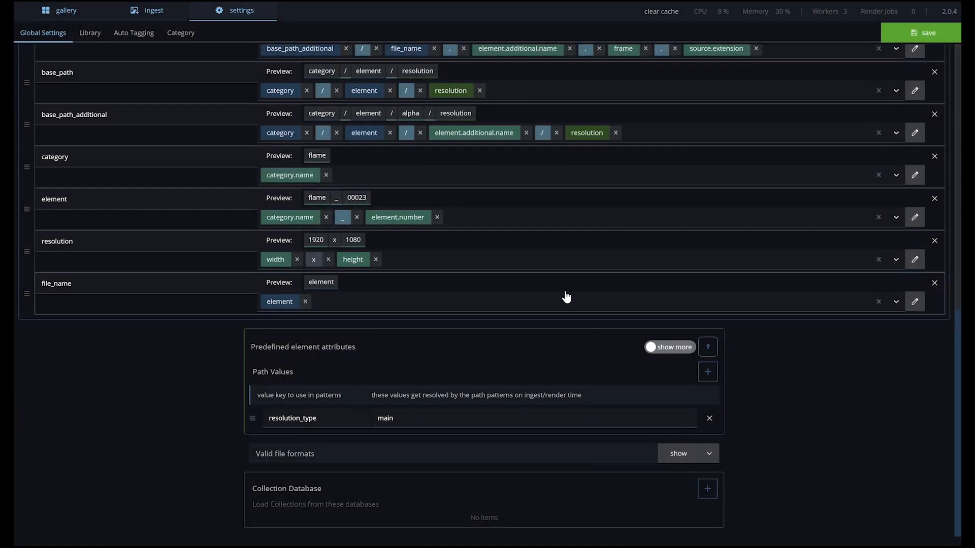
# - Add the resolution_type value to the resolution path pattern and place it ahead of width
pyautogui.click(449, 261)
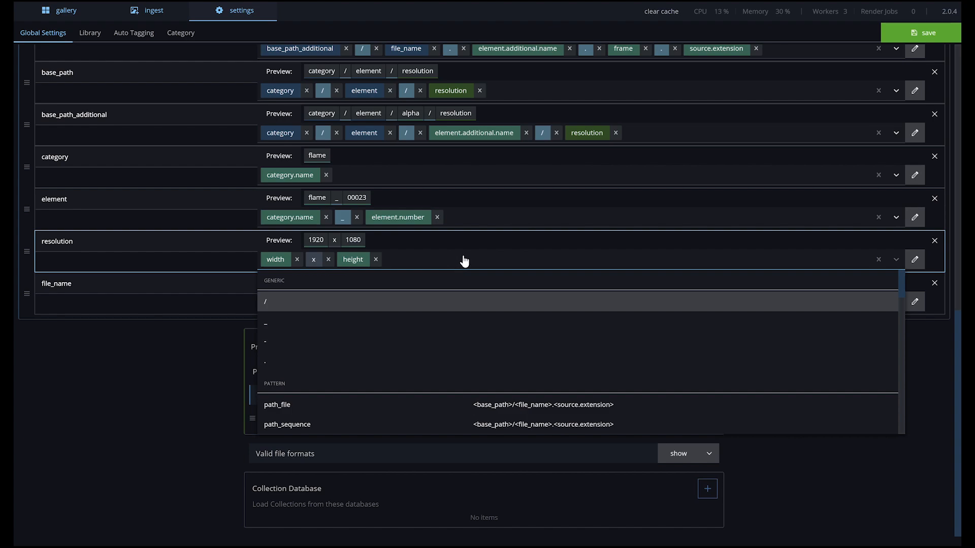
pyautogui.write('resolution')
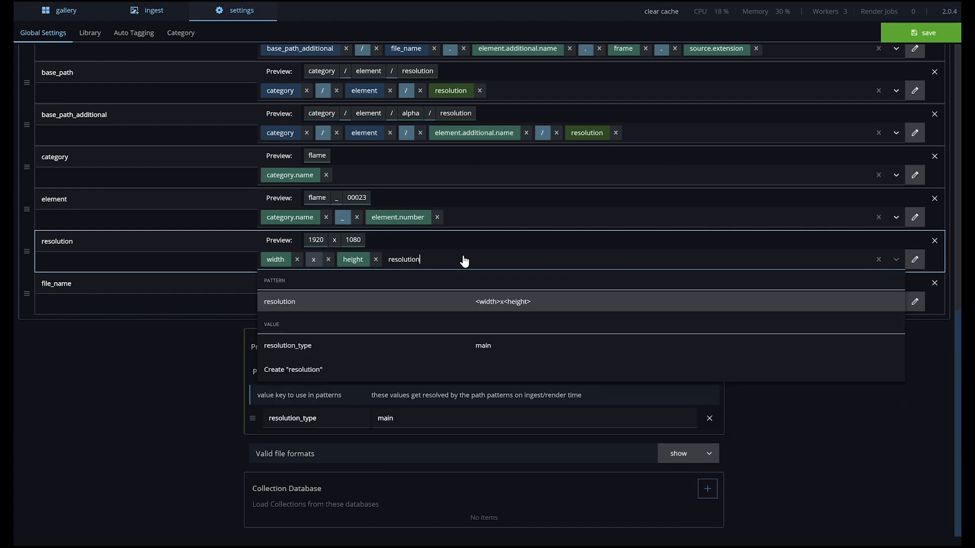
pyautogui.write('_type')
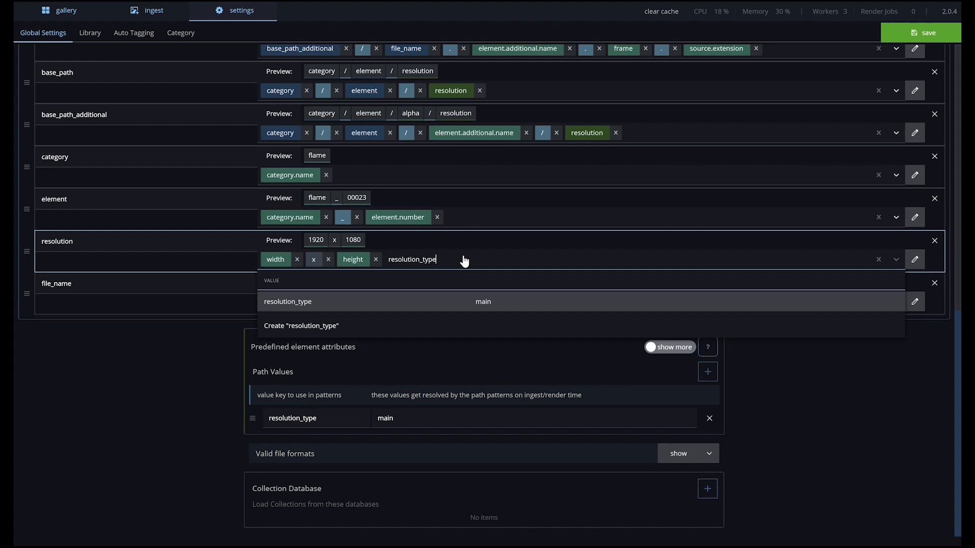
pyautogui.click(447, 300)
pyautogui.click(496, 245)
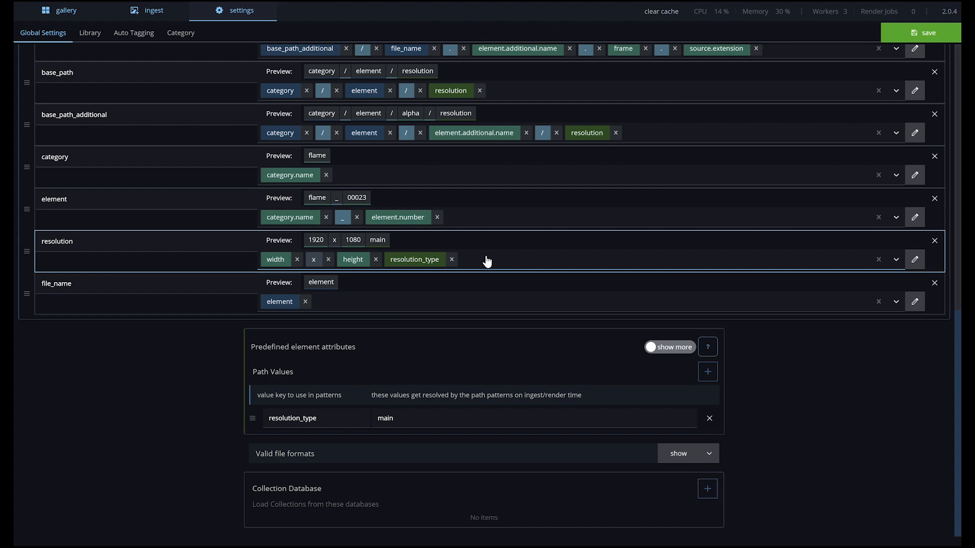
pyautogui.moveTo(431, 261); pyautogui.dragTo(310, 262)
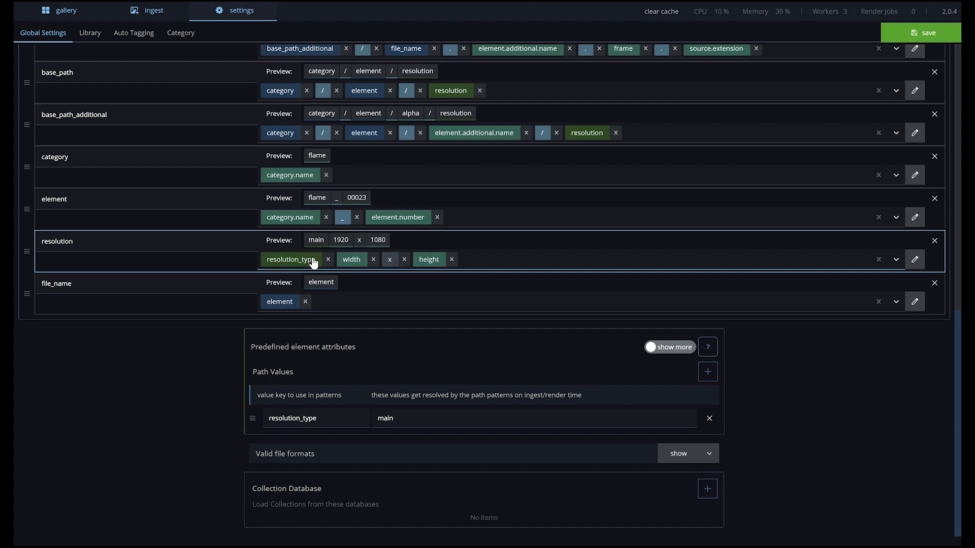
# - Insert an underscore between resolution_type and width in the resolution pattern and save the global settings
pyautogui.click(496, 264)
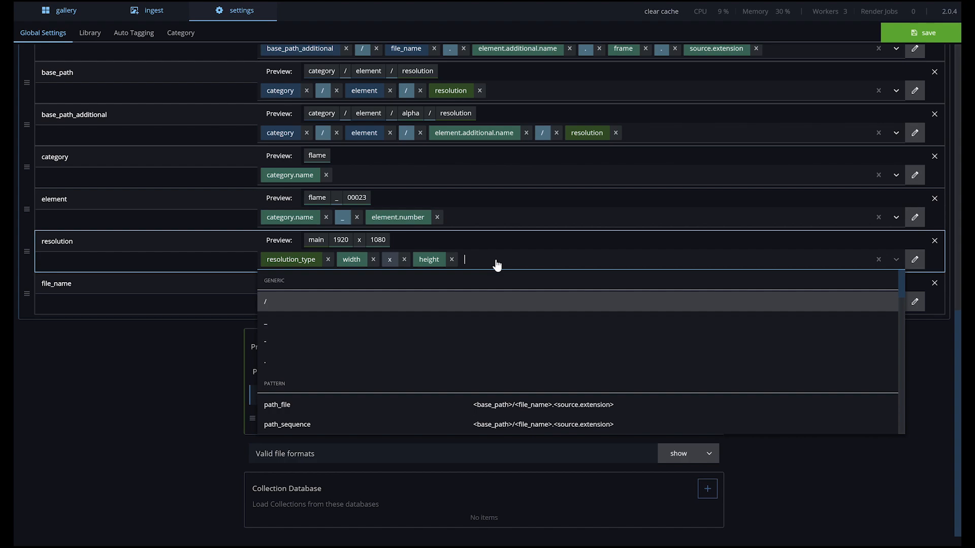
pyautogui.click(439, 319)
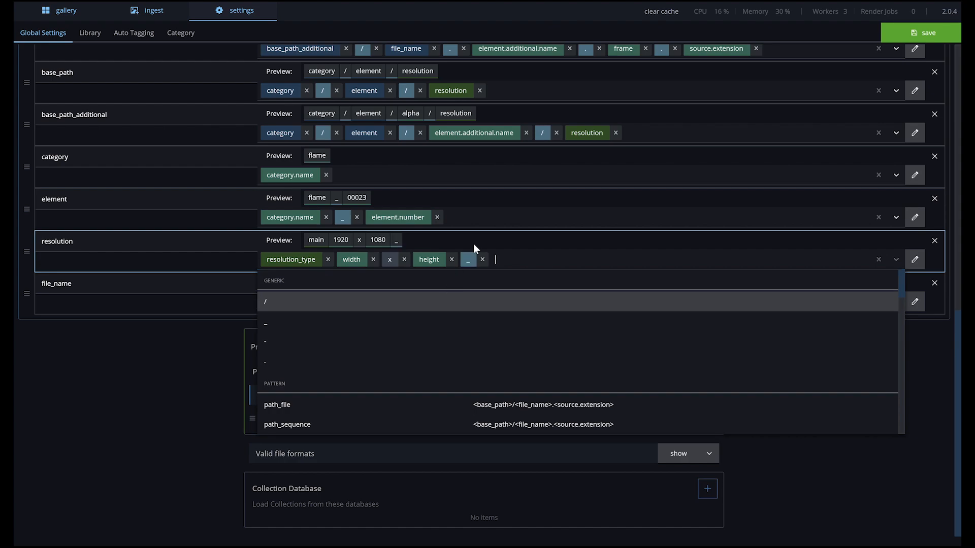
pyautogui.moveTo(468, 259); pyautogui.dragTo(345, 261)
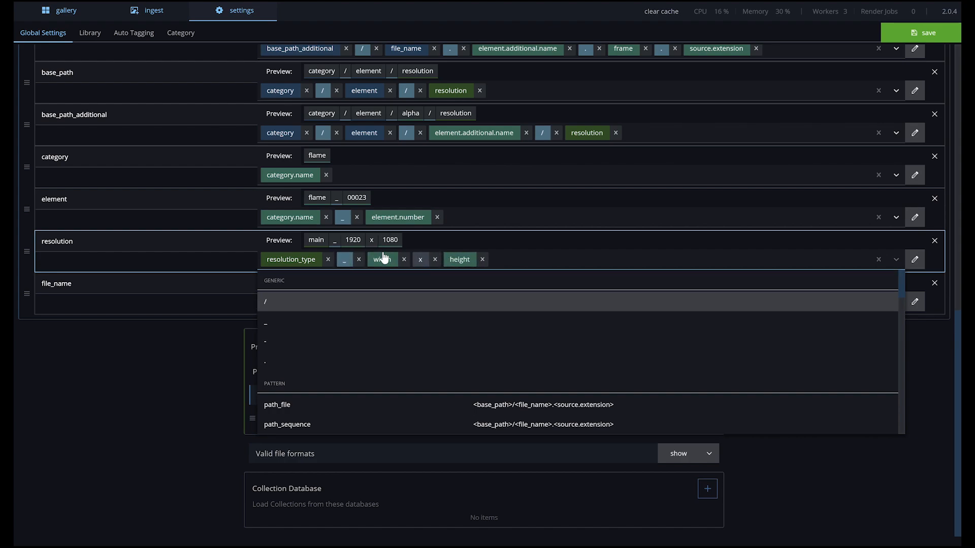
pyautogui.click(541, 236)
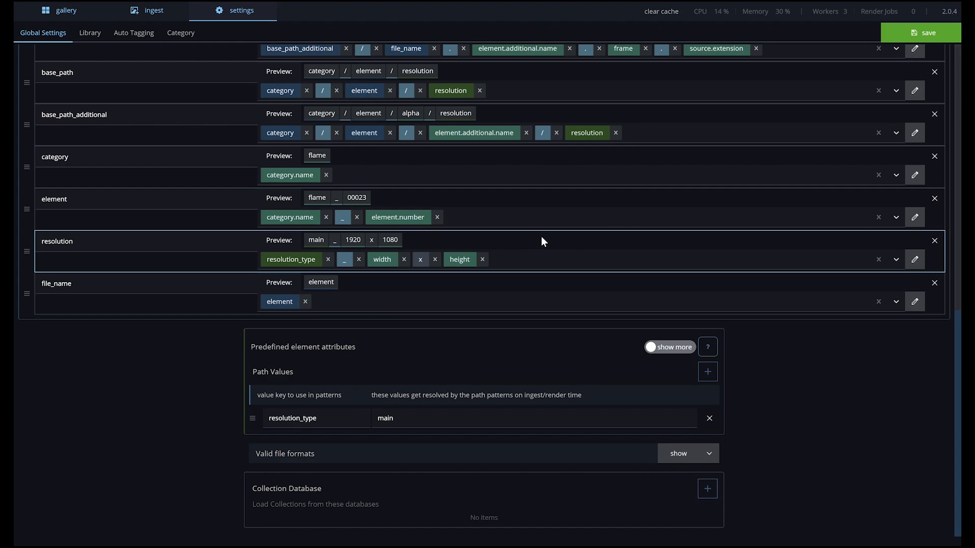
pyautogui.click(893, 34)
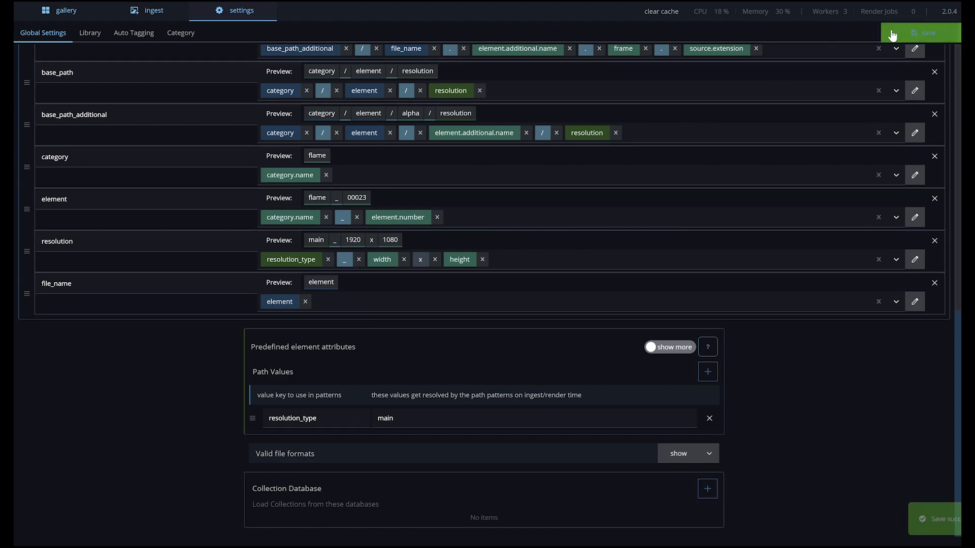
# - Open the thumbnail transcoding template in the naming convention library's settings and bring its path overrides into view
pyautogui.click(89, 36)
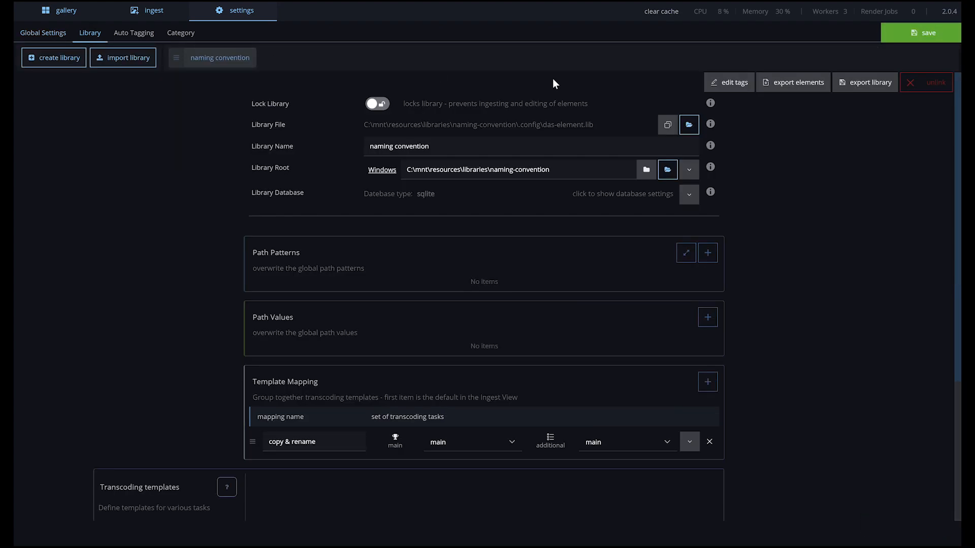
pyautogui.moveTo(959, 122); pyautogui.dragTo(959, 262)
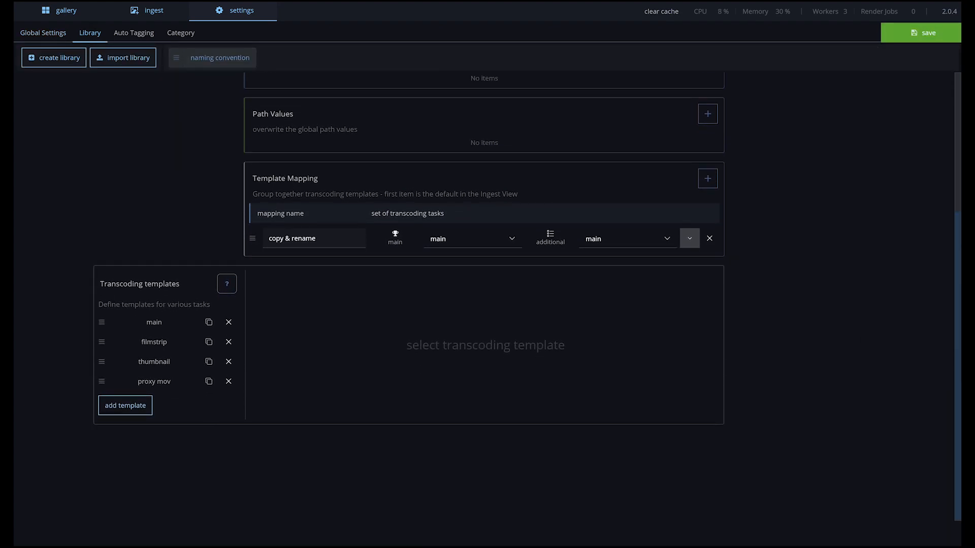
pyautogui.click(178, 362)
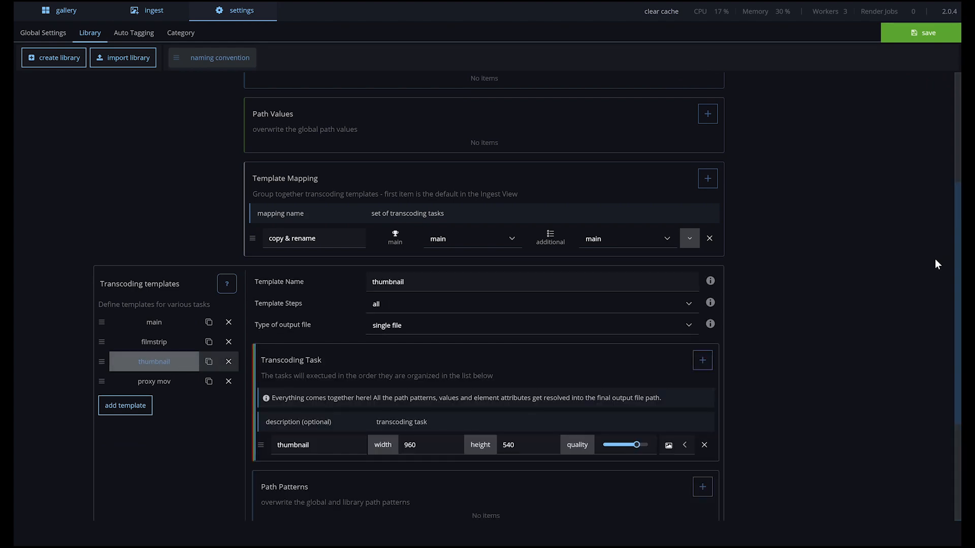
pyautogui.moveTo(959, 246); pyautogui.dragTo(954, 365)
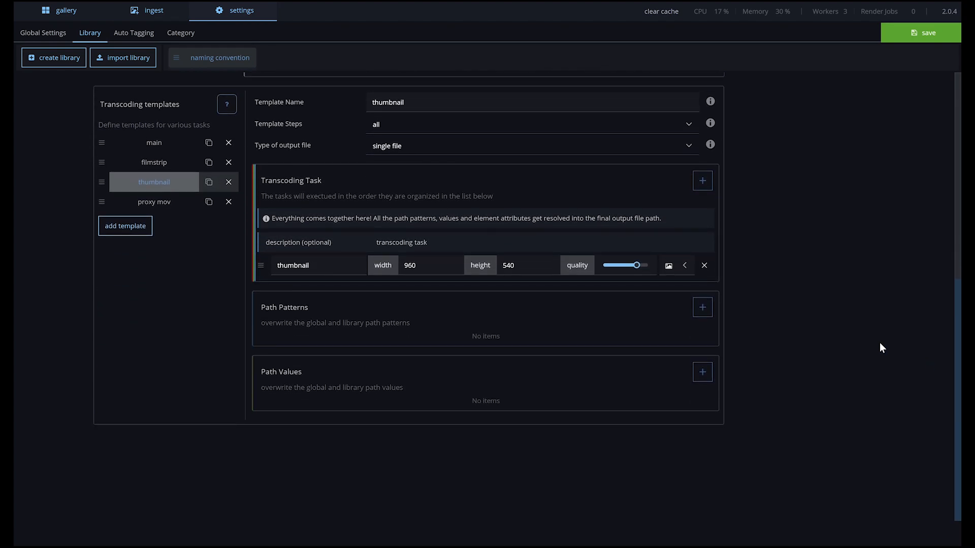
# - Add a path value override to the thumbnail template that sets resolution_type to thumbnail
pyautogui.click(703, 373)
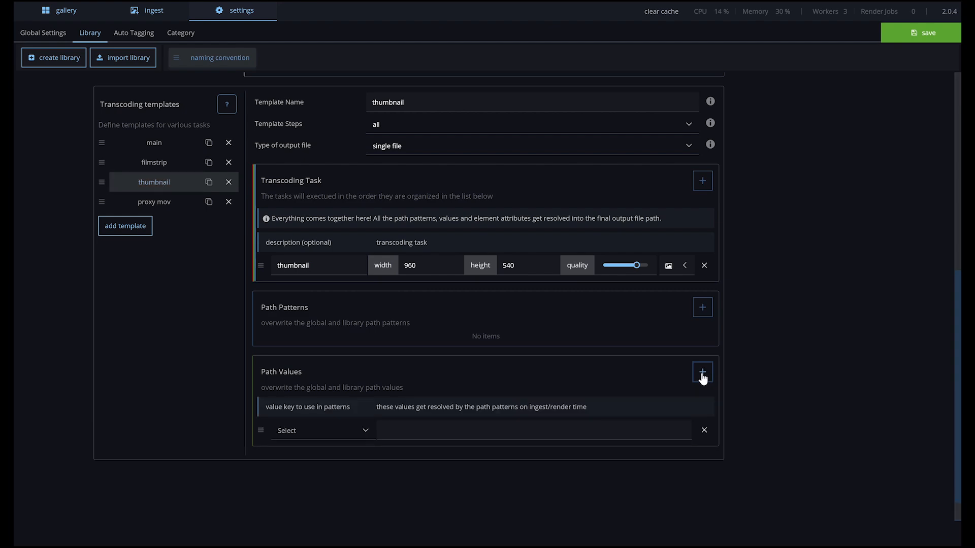
pyautogui.click(341, 433)
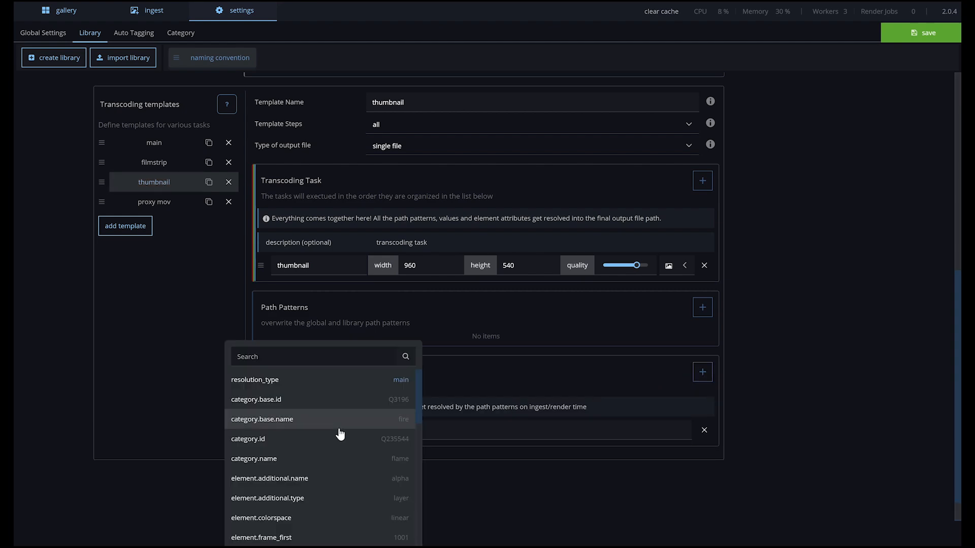
pyautogui.click(339, 382)
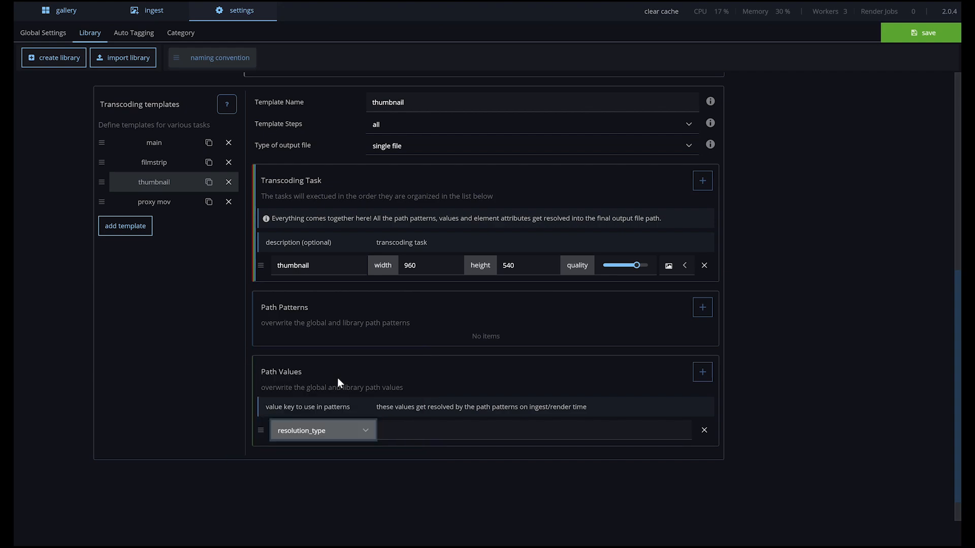
pyautogui.click(476, 428)
pyautogui.write('thumbnail')
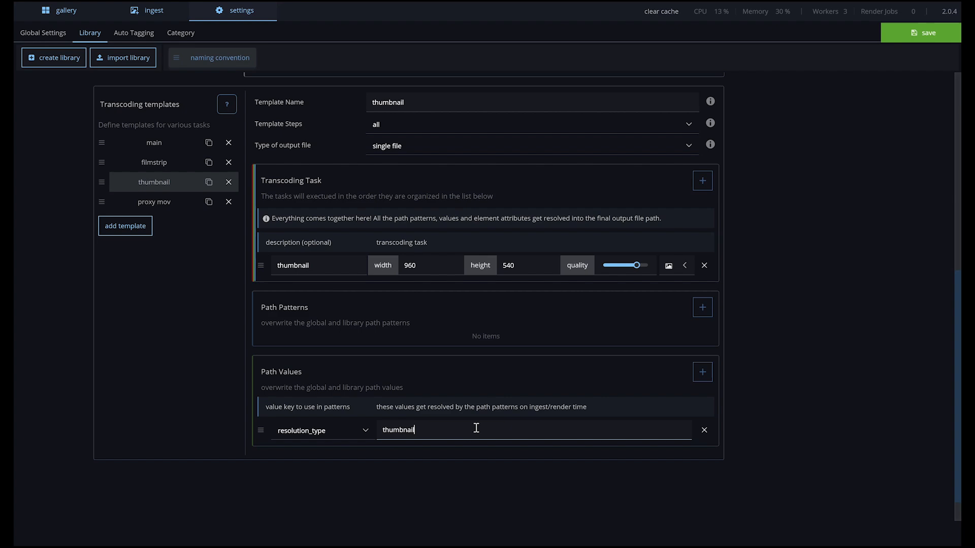
pyautogui.click(468, 475)
# - Open the path configuration in the global settings and enlarge the path patterns list
pyautogui.click(49, 34)
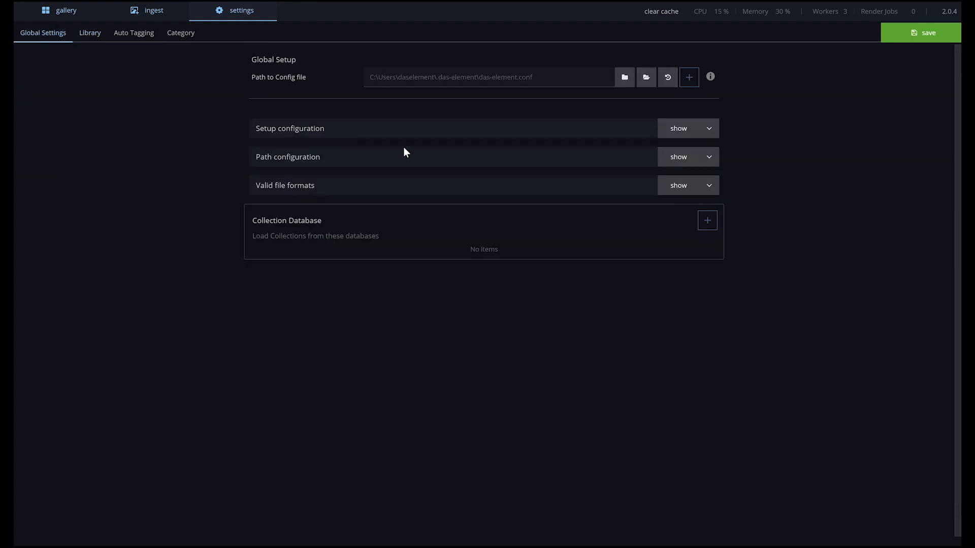
pyautogui.click(420, 156)
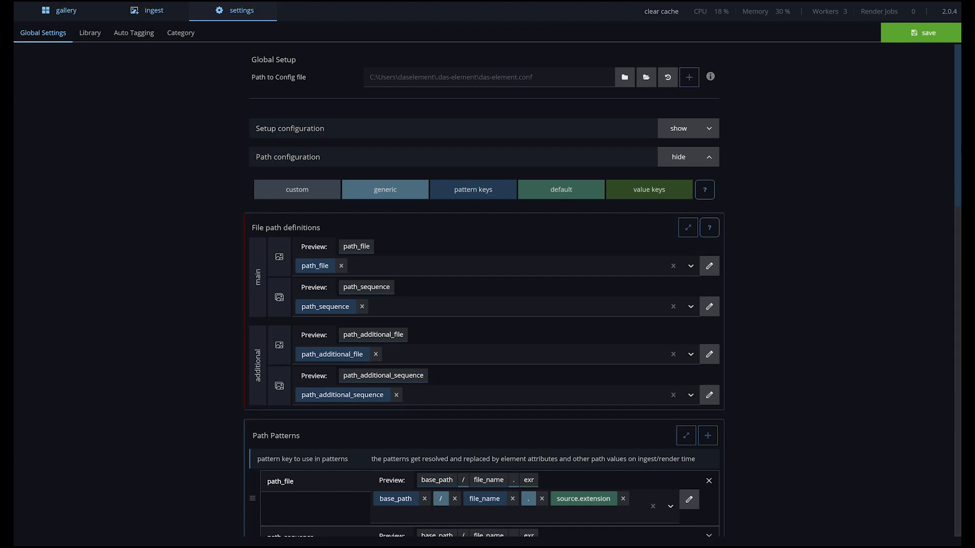
pyautogui.scroll(-2, 448, 156)
pyautogui.scroll(-5, 789, 189)
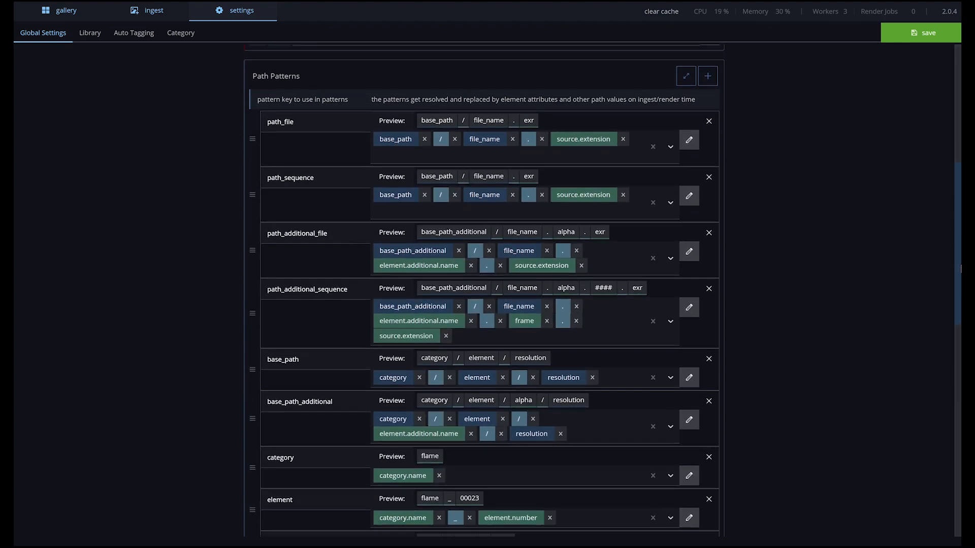
pyautogui.click(686, 66)
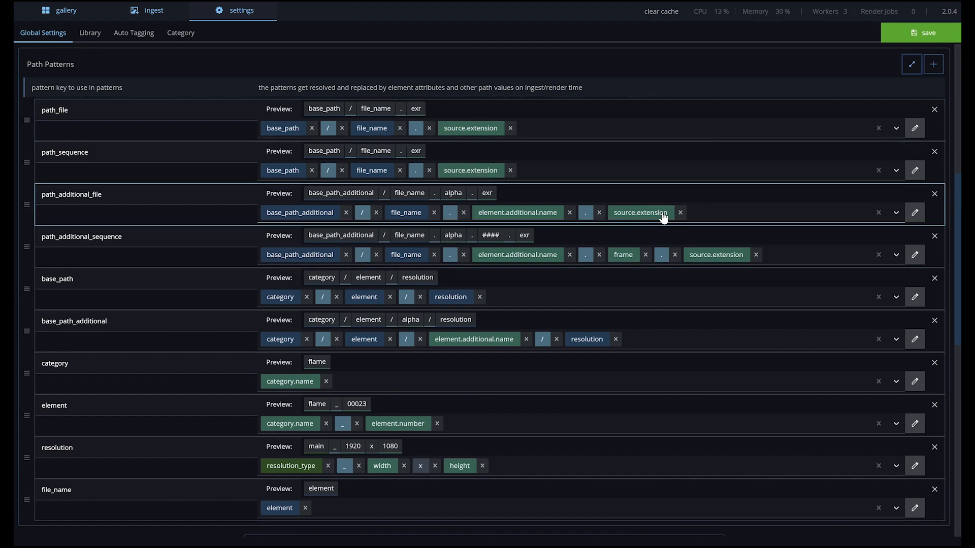
# - Add a global path value with the key extension and the value <source.extension>, and save the settings
pyautogui.scroll(-10, 960, 190)
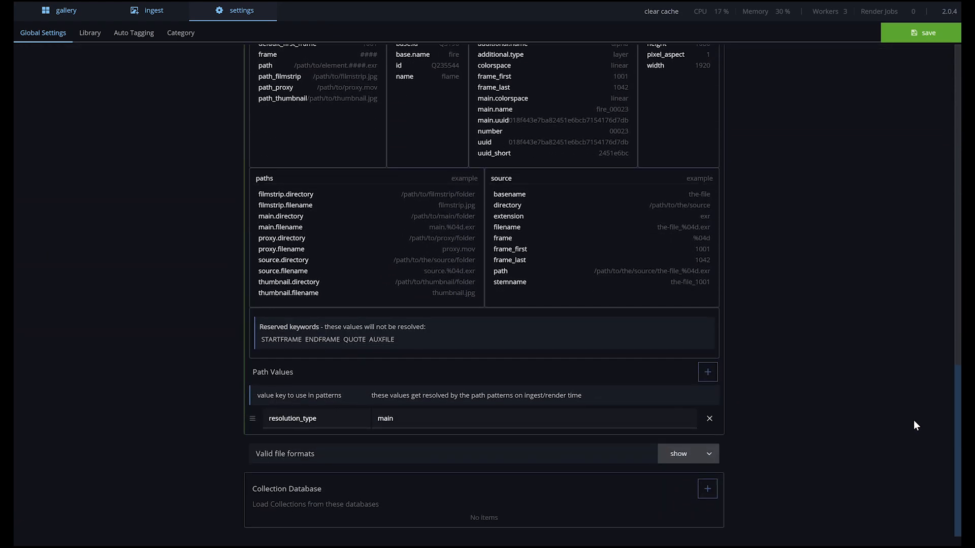
pyautogui.click(709, 378)
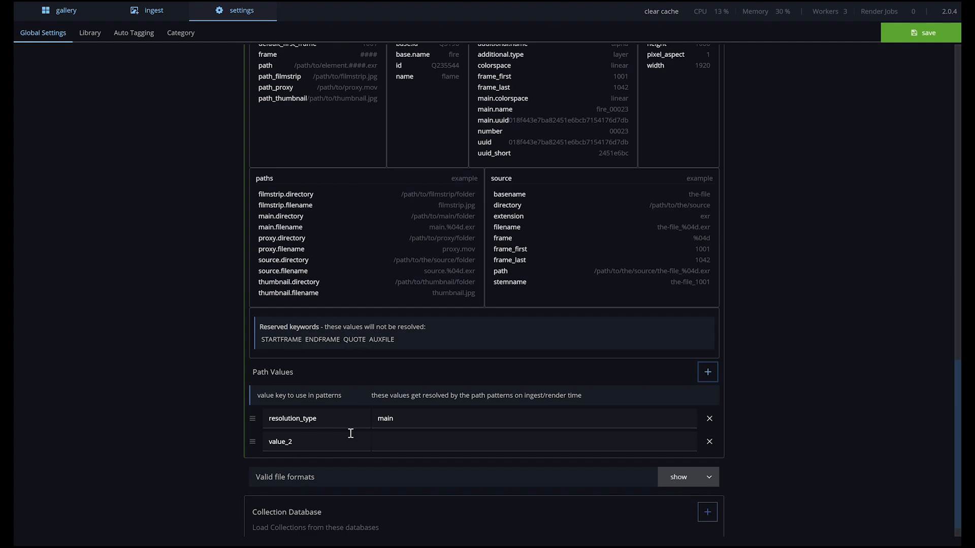
pyautogui.doubleClick(325, 441)
pyautogui.write('extension')
pyautogui.click(389, 445)
pyautogui.click(507, 215)
pyautogui.click(465, 438)
pyautogui.hotkey('ctrl', 'v')
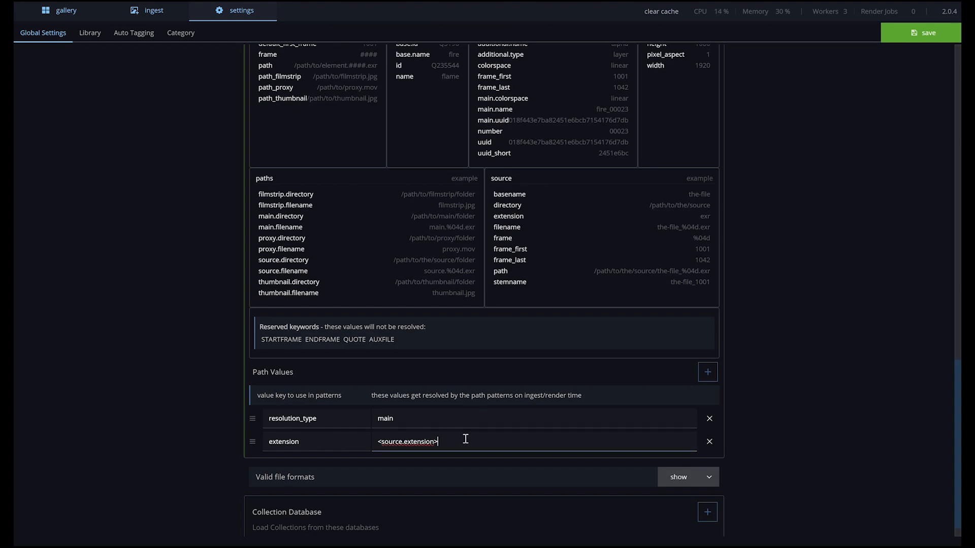
pyautogui.click(461, 476)
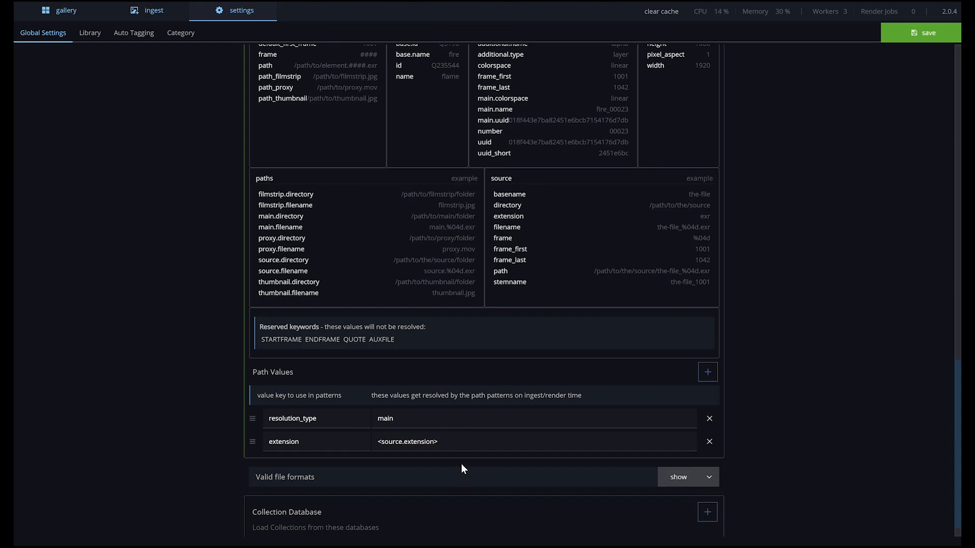
pyautogui.click(895, 33)
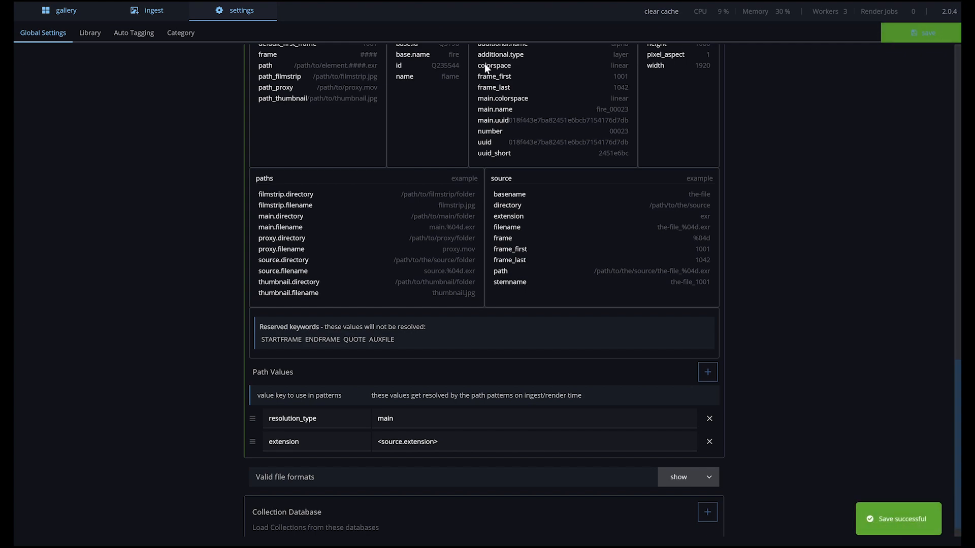
# - Open the thumbnail transcoding template in the library settings and bring its path values into view
pyautogui.click(95, 37)
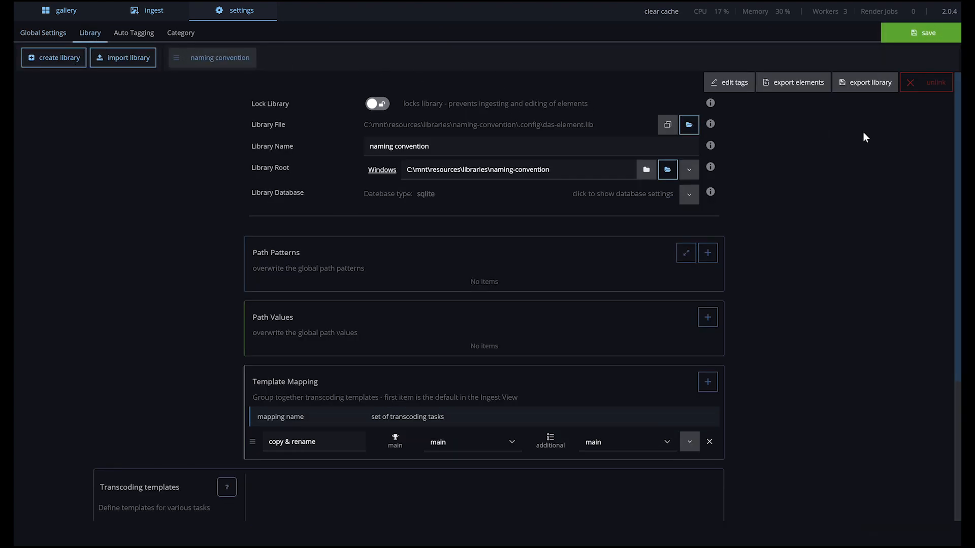
pyautogui.scroll(-4, 192, 337)
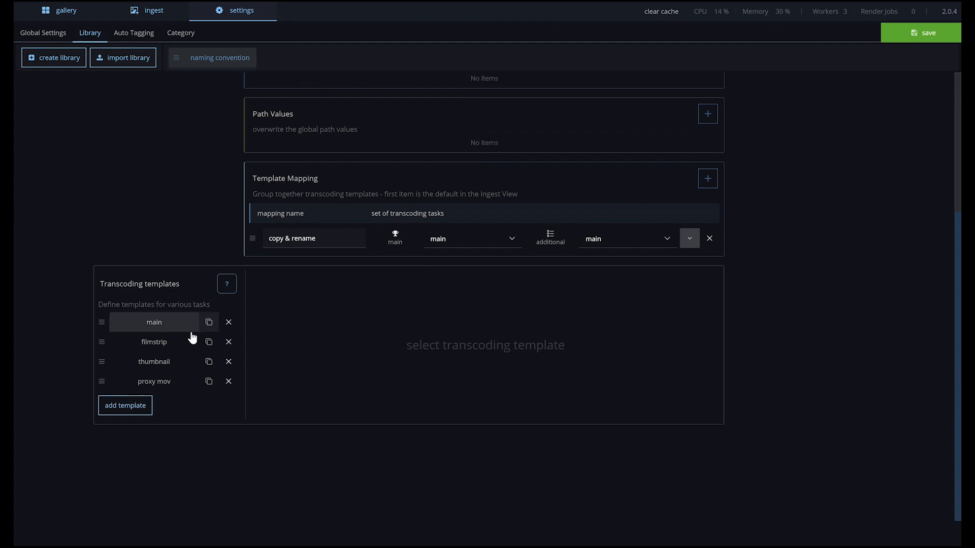
pyautogui.click(192, 361)
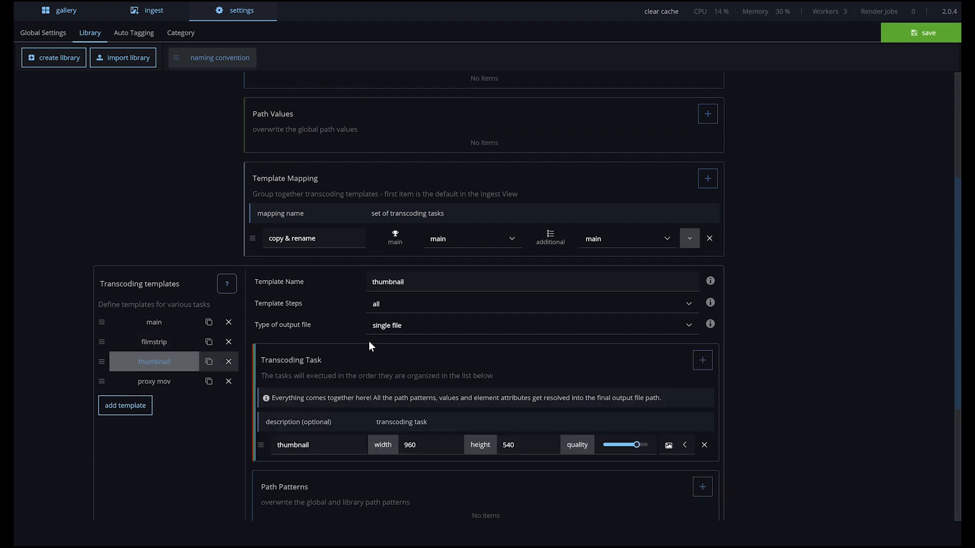
pyautogui.moveTo(959, 224); pyautogui.dragTo(954, 416)
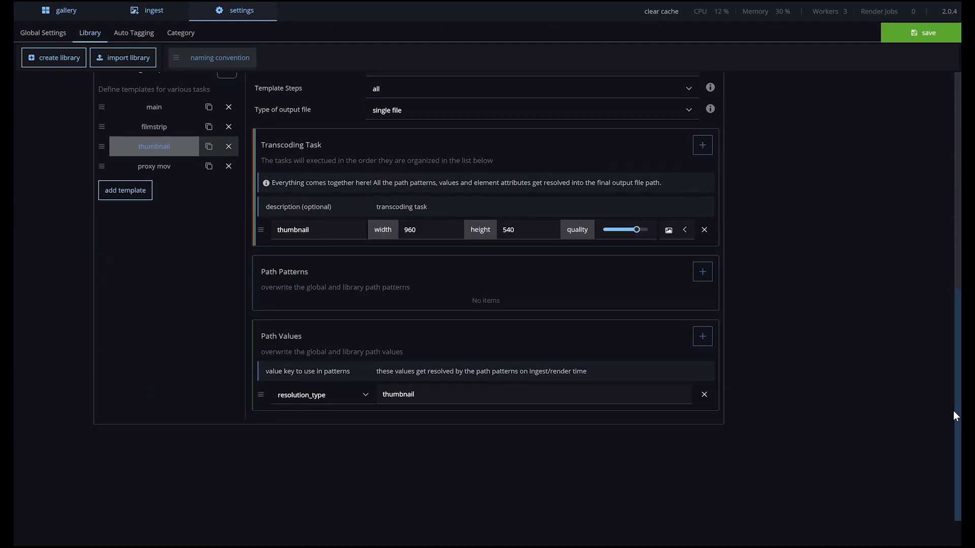
# - Add a second path value override to the thumbnail template that sets extension to jpg
pyautogui.click(703, 337)
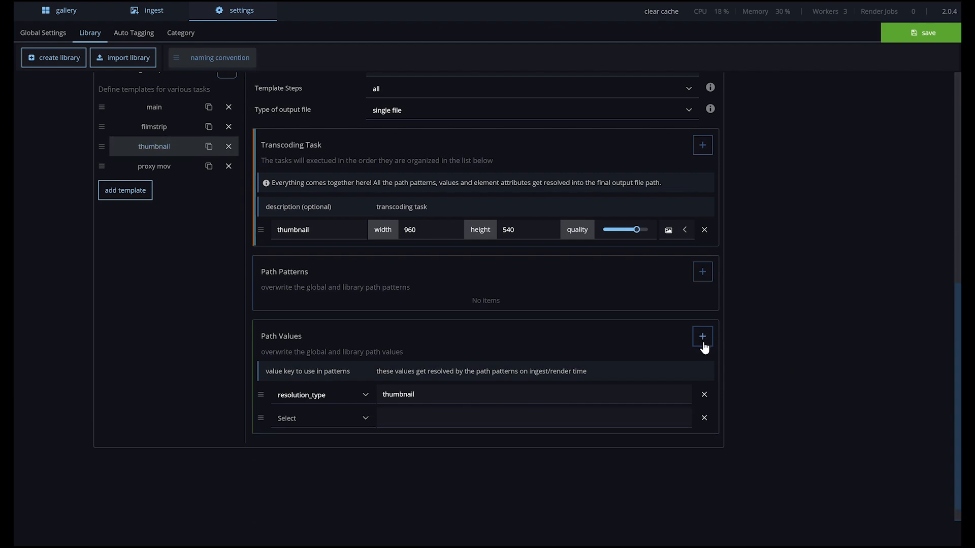
pyautogui.click(327, 428)
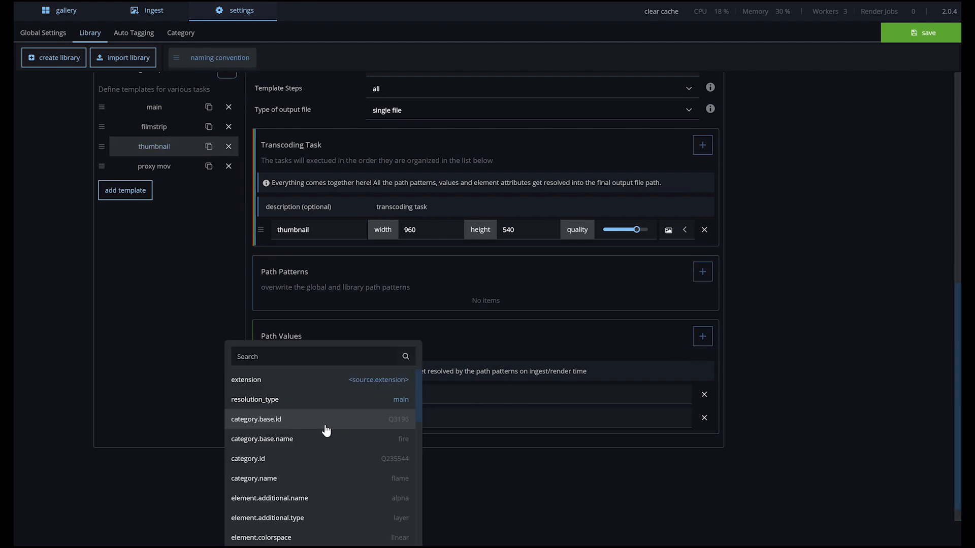
pyautogui.click(315, 380)
pyautogui.click(521, 415)
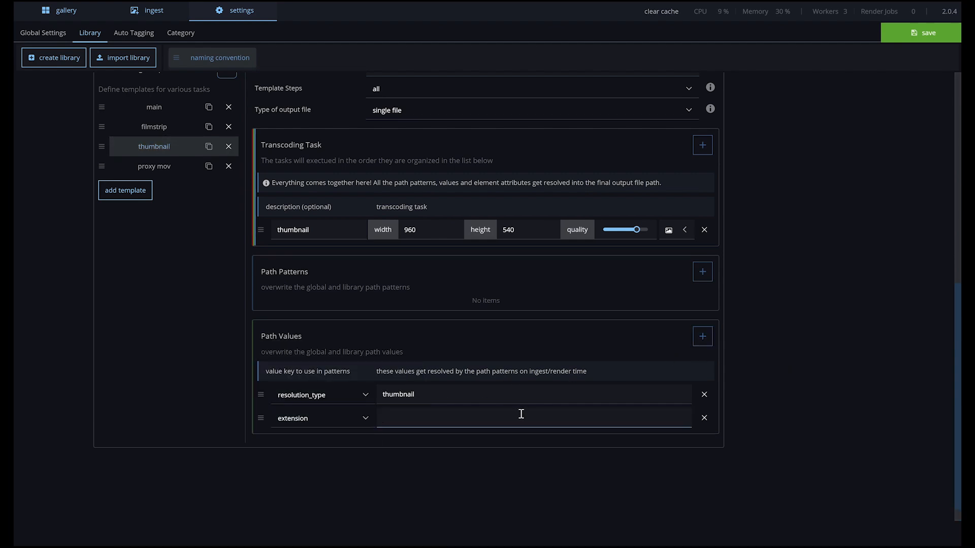
pyautogui.write('jpg')
pyautogui.click(511, 443)
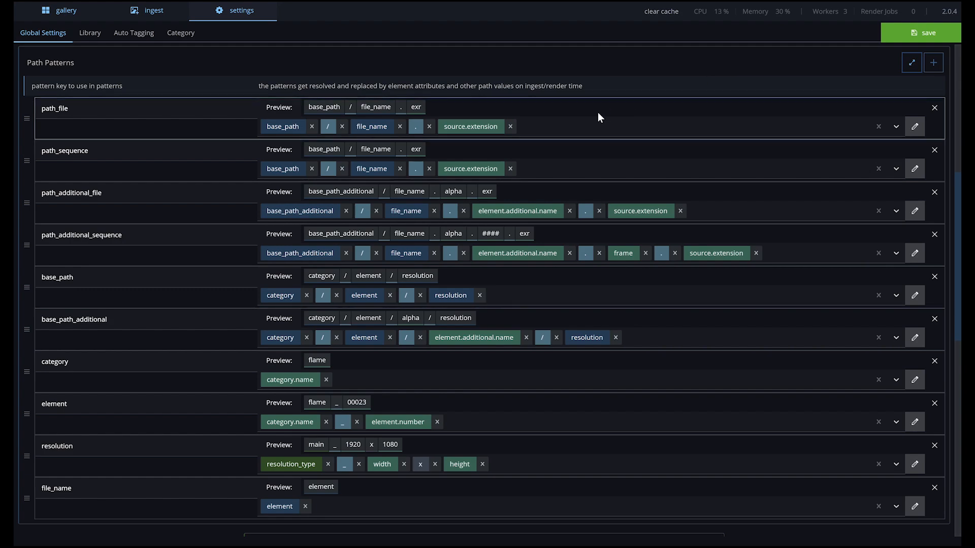
# - Replace source.extension with the extension value in the global path_file and path_sequence patterns
pyautogui.click(510, 127)
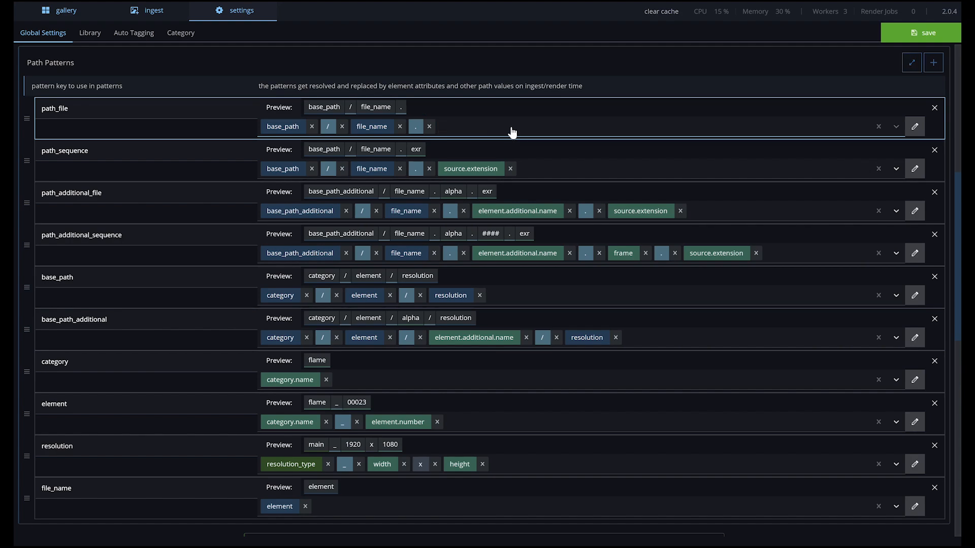
pyautogui.write('extension')
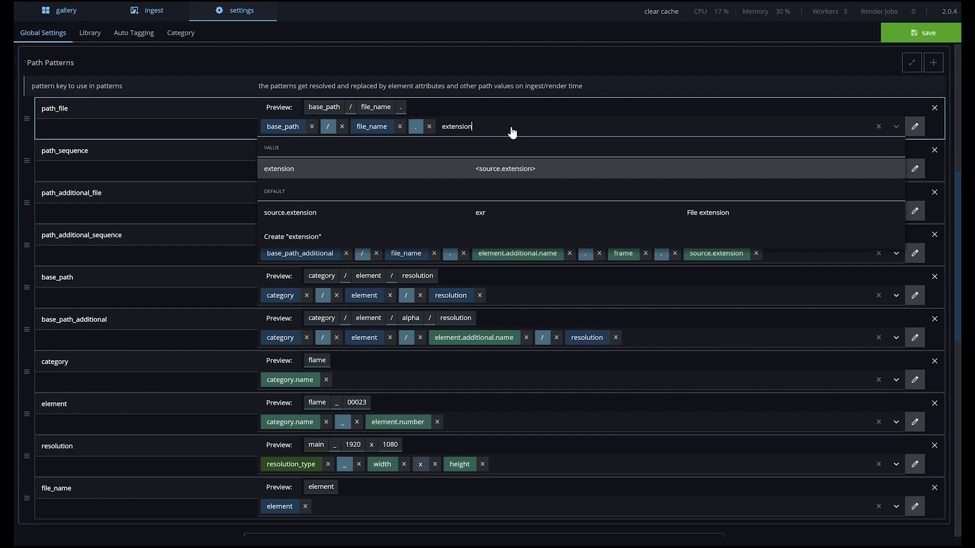
pyautogui.click(548, 167)
pyautogui.click(604, 134)
pyautogui.click(513, 169)
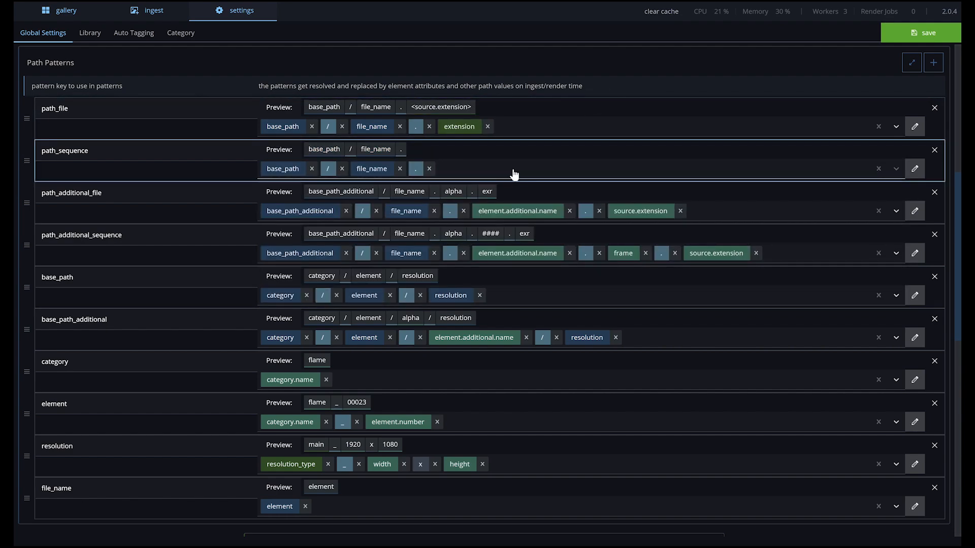
pyautogui.write('extension')
pyautogui.press('Return')
# - Replace source.extension with the extension value in the path_additional_file and path_additional_sequence patterns
pyautogui.click(679, 211)
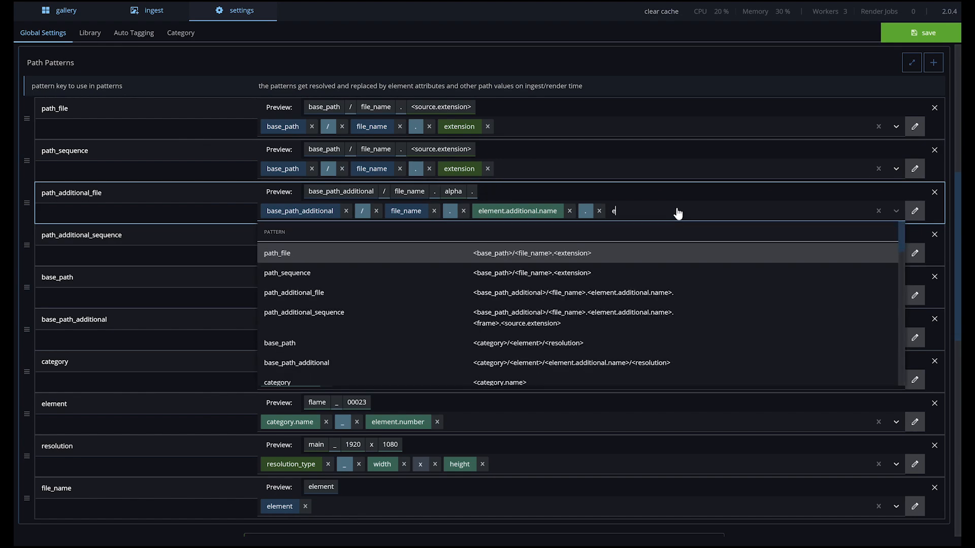
pyautogui.write('extension')
pyautogui.press('Return')
pyautogui.click(756, 253)
pyautogui.write('extension')
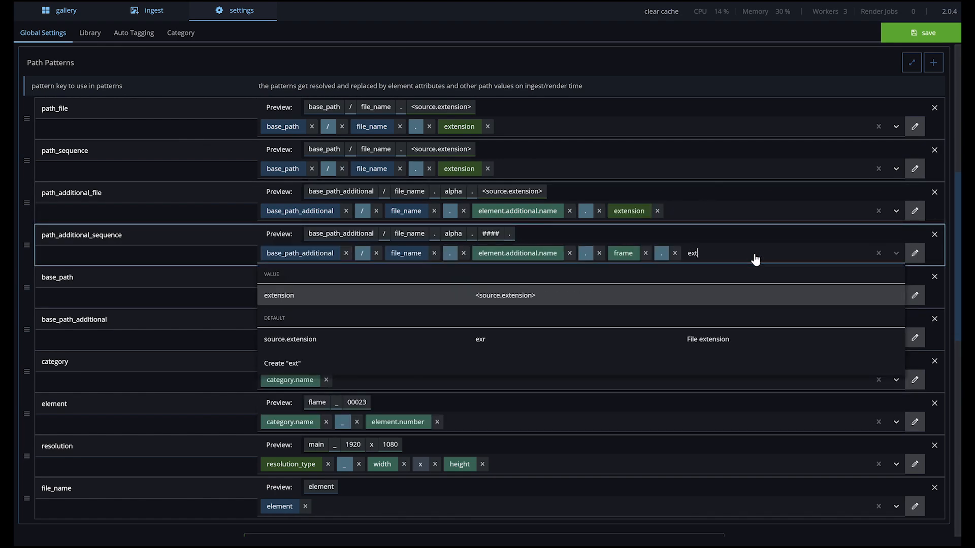
pyautogui.press('Return')
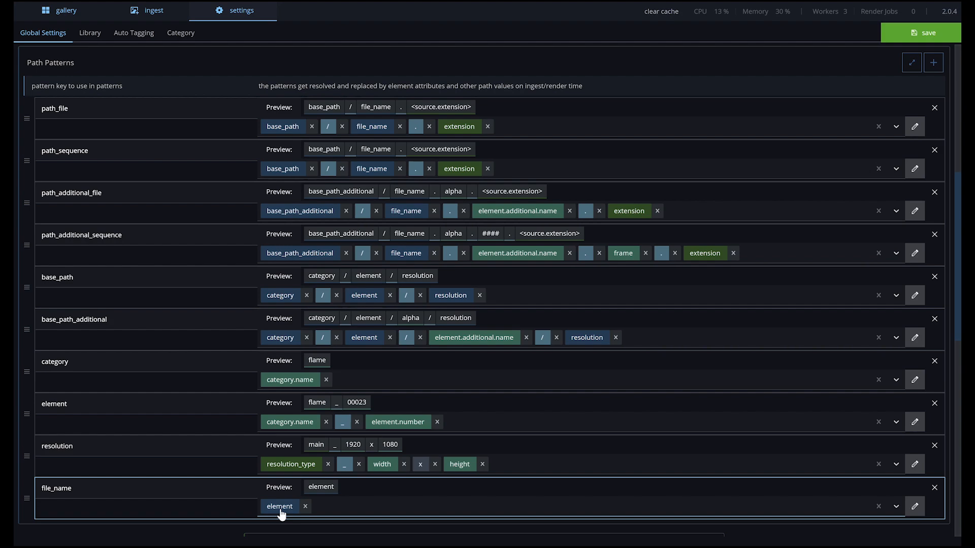
# - Insert frame and a dot ahead of extension in the path_sequence pattern and save the global settings
pyautogui.click(513, 175)
pyautogui.write('frame')
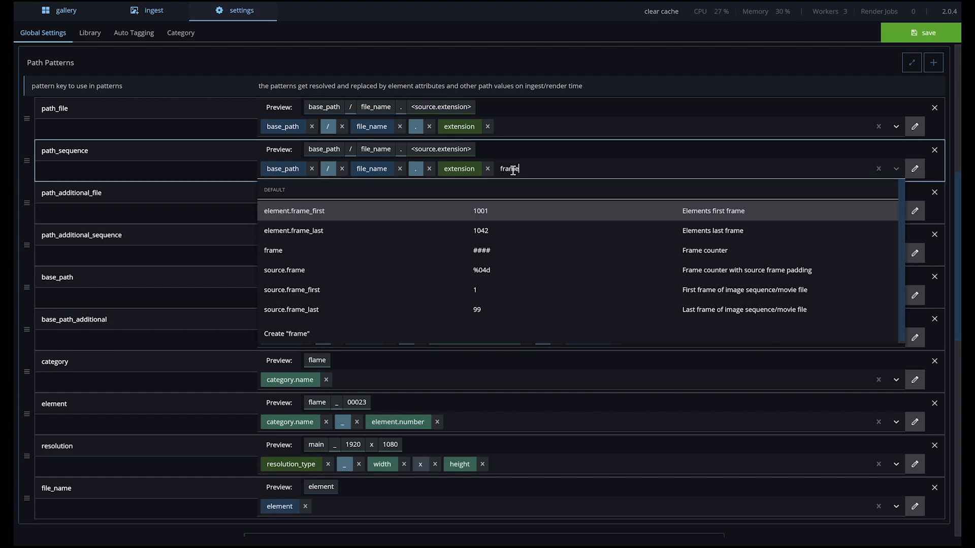
pyautogui.press('Down')
pyautogui.press('Down')
pyautogui.press('Return')
pyautogui.write('.')
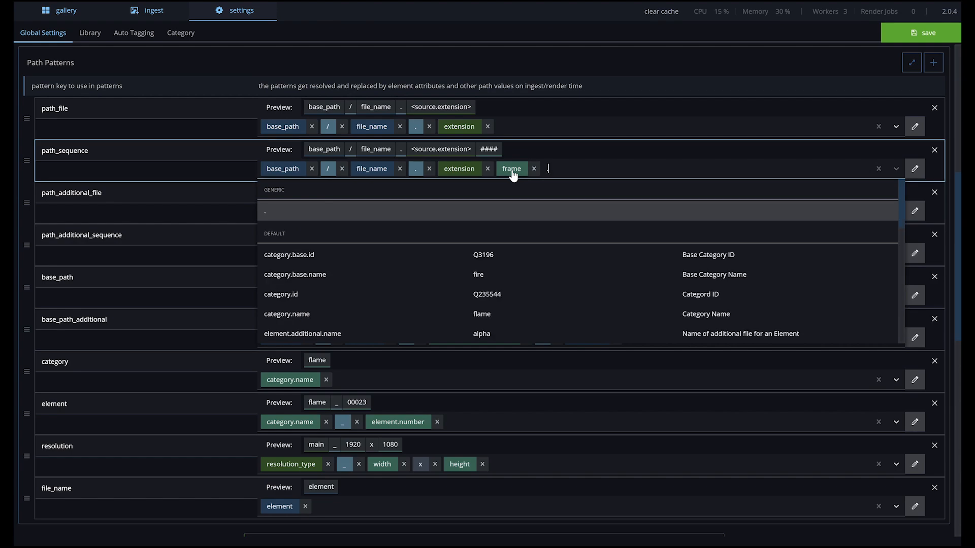
pyautogui.press('Return')
pyautogui.moveTo(457, 173); pyautogui.dragTo(563, 169)
pyautogui.click(554, 149)
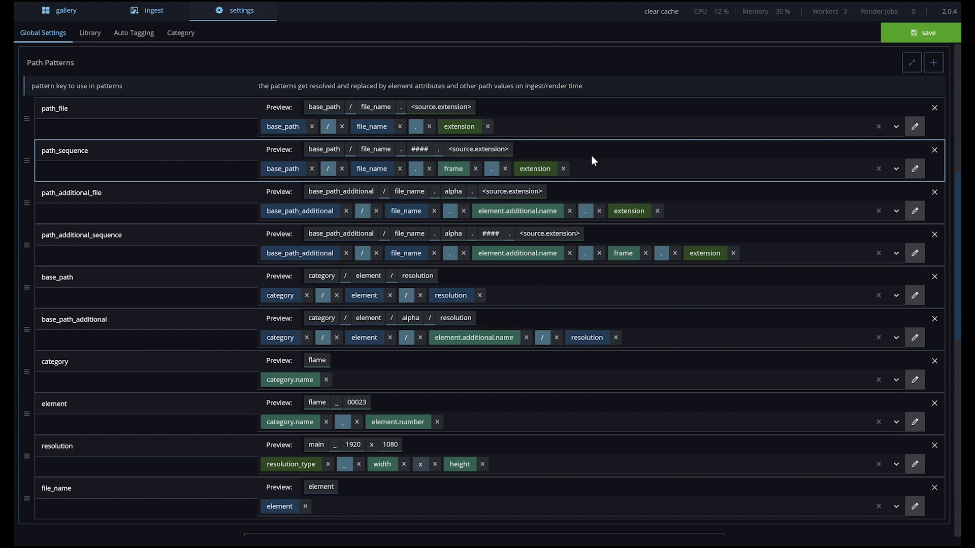
pyautogui.click(901, 33)
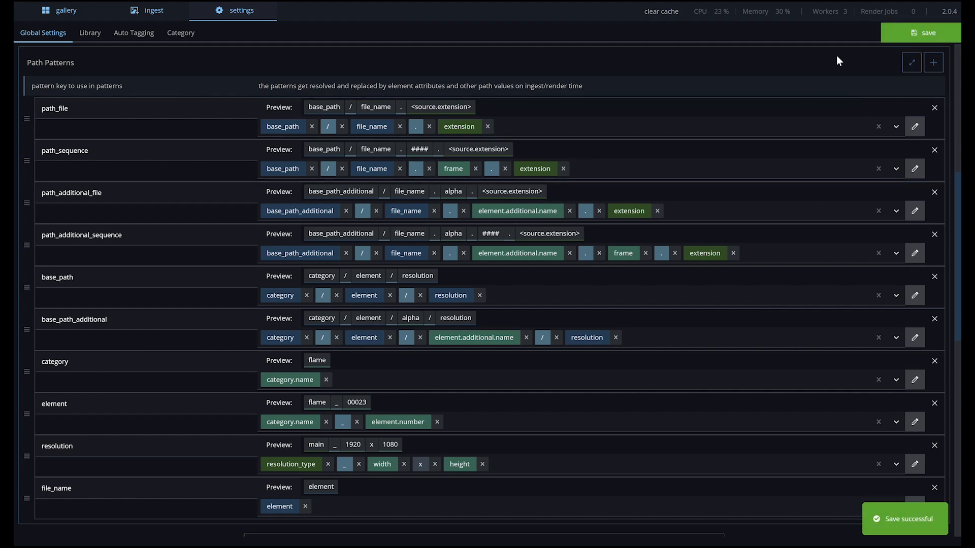